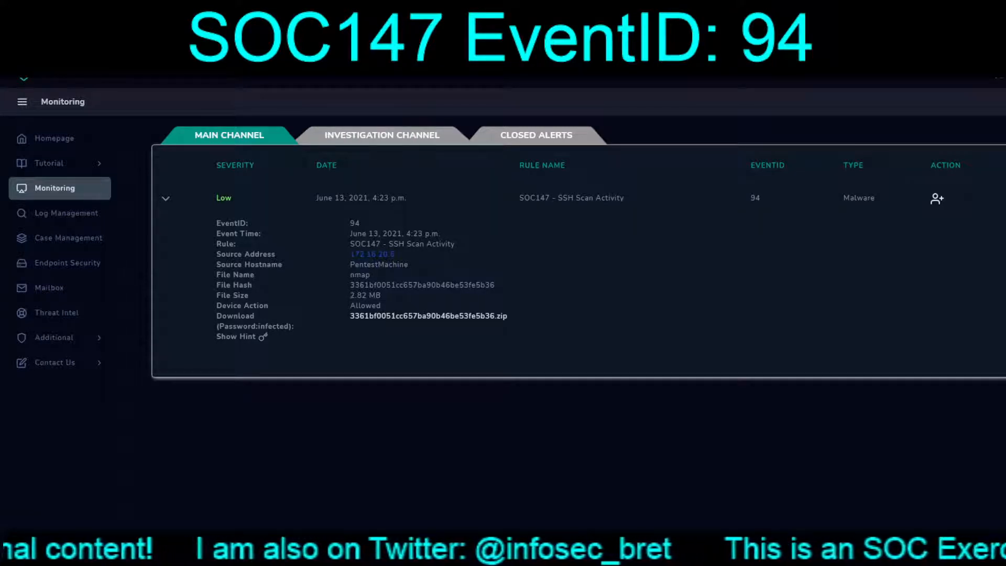
- Read the "Planned Scanning" email in the mailbox for an announcement covering the SSH scan alert
{"action": "left_click", "coordinate": [49, 288]}
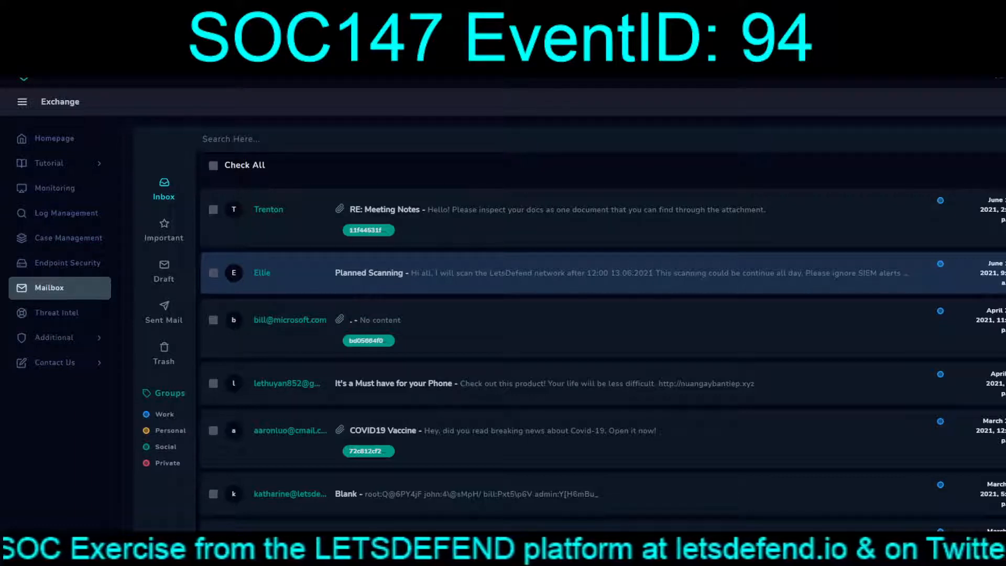
{"action": "left_click", "coordinate": [262, 272]}
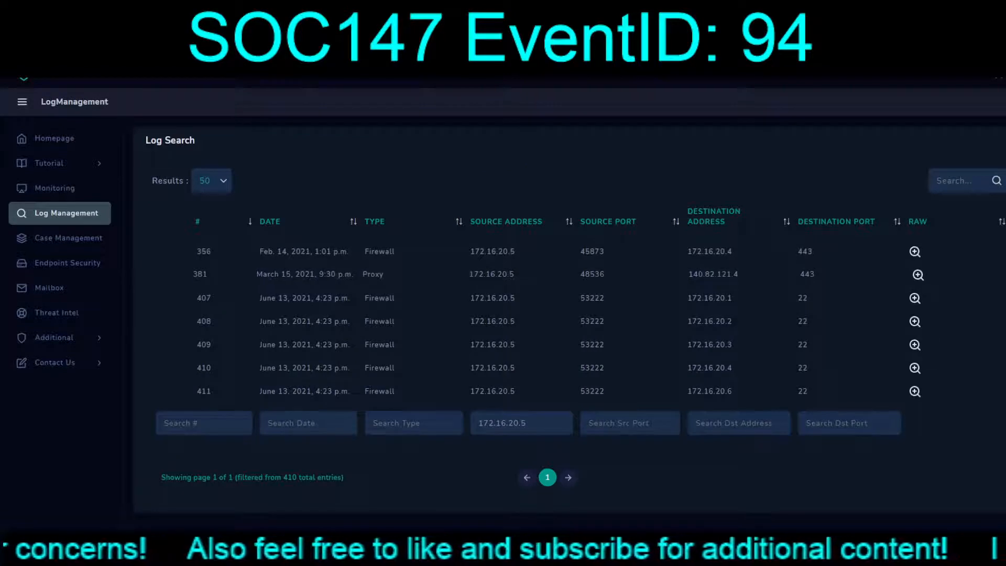
- Examine the June 13, 2021 firewall log entries with source address 172.16.20.5, checking their ports and destination addresses
{"action": "left_click_drag", "start_coordinate": [257, 297], "coordinate": [393, 321]}
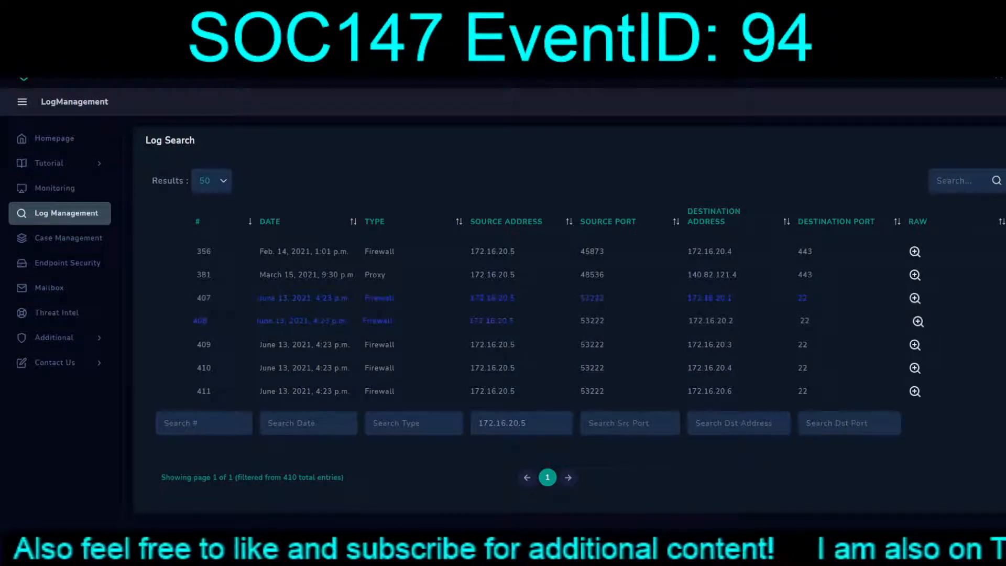
{"action": "left_click", "coordinate": [393, 299]}
{"action": "left_click_drag", "start_coordinate": [467, 297], "coordinate": [811, 298]}
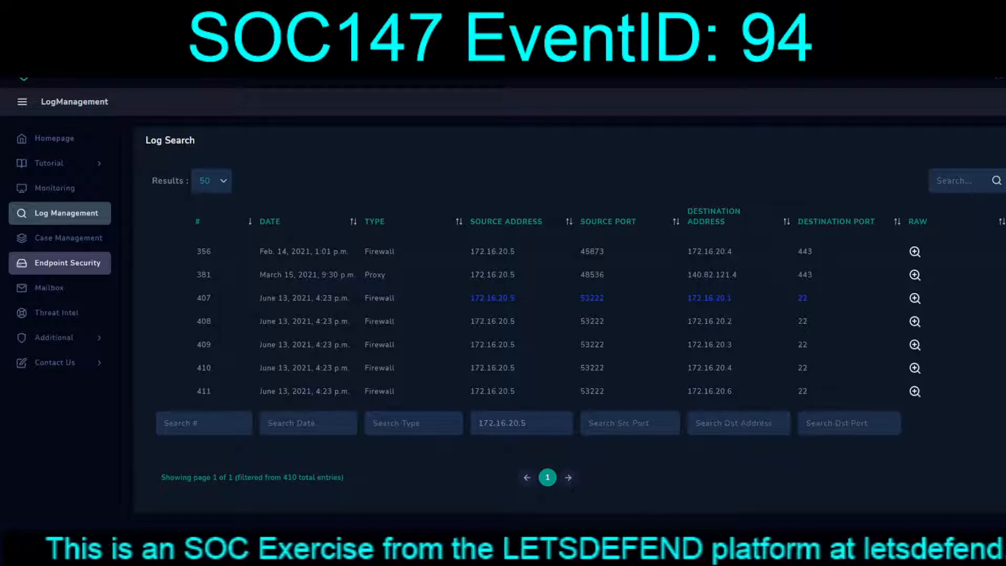
- Search the endpoint list for hosts matching "172.16.20."
{"action": "left_click", "coordinate": [67, 263]}
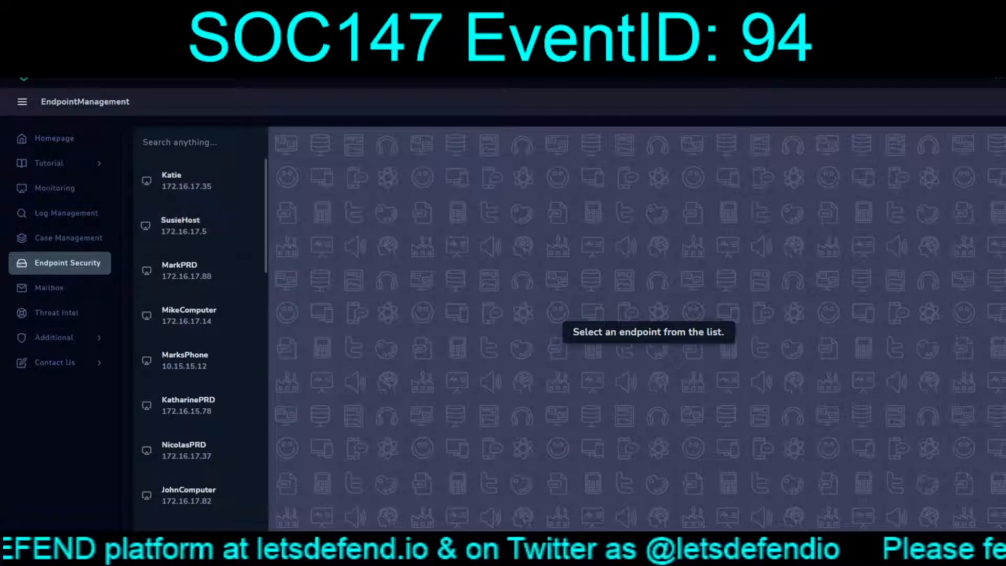
{"action": "scroll", "coordinate": [201, 330], "scroll_direction": "down", "scroll_amount": 8}
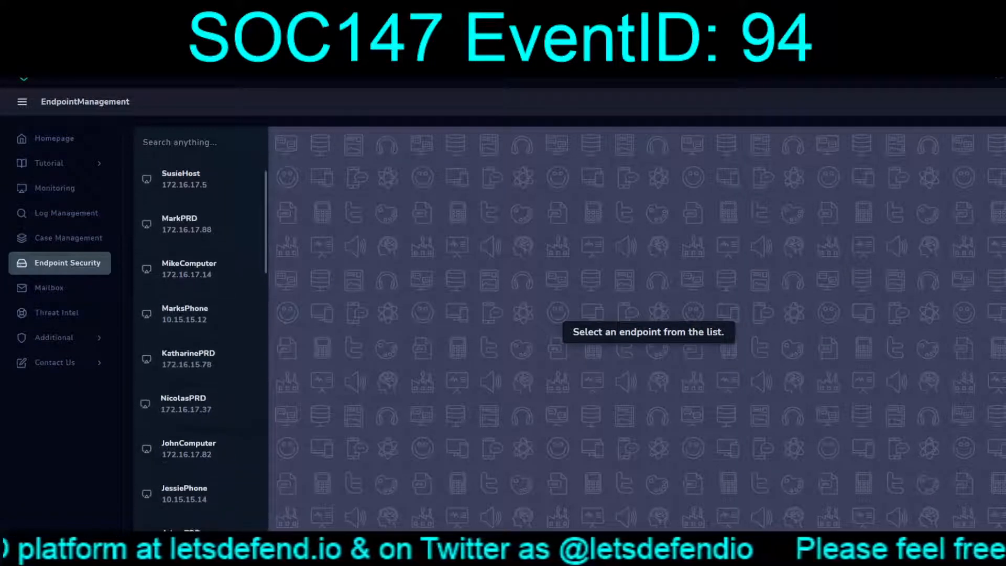
{"action": "scroll", "coordinate": [201, 330], "scroll_direction": "down", "scroll_amount": 10}
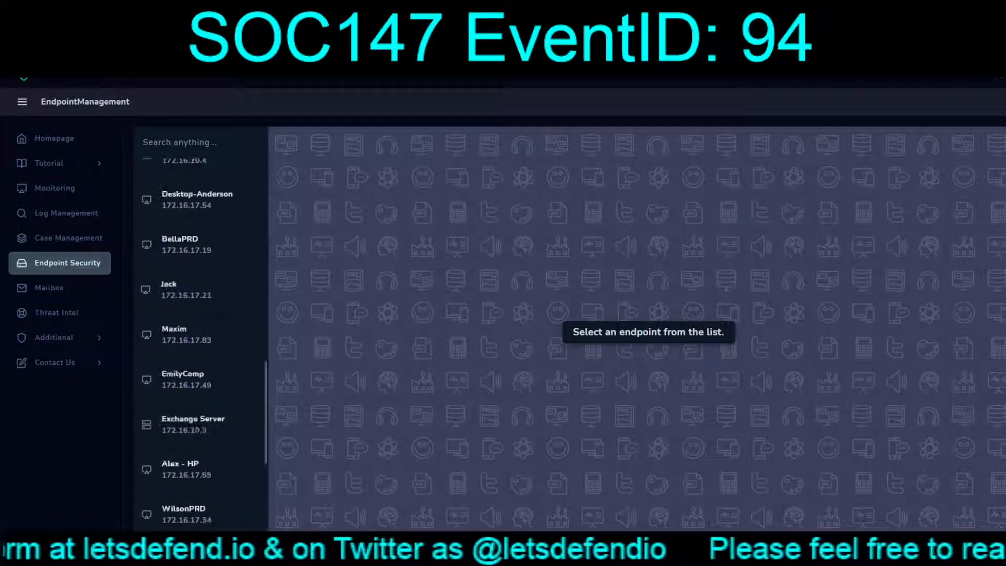
{"action": "scroll", "coordinate": [201, 330], "scroll_direction": "down", "scroll_amount": 1}
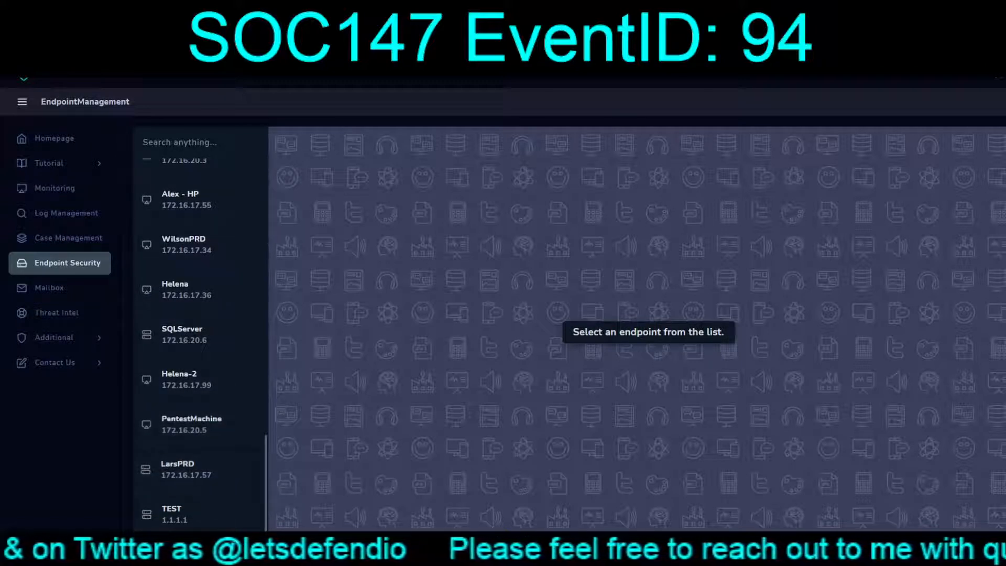
{"action": "left_click", "coordinate": [180, 142]}
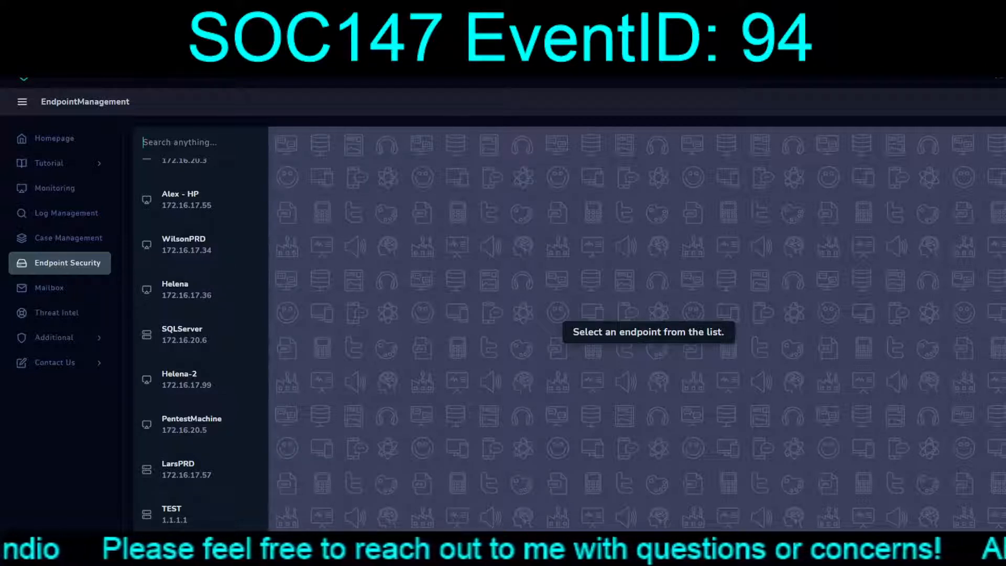
{"action": "type", "text": "172."}
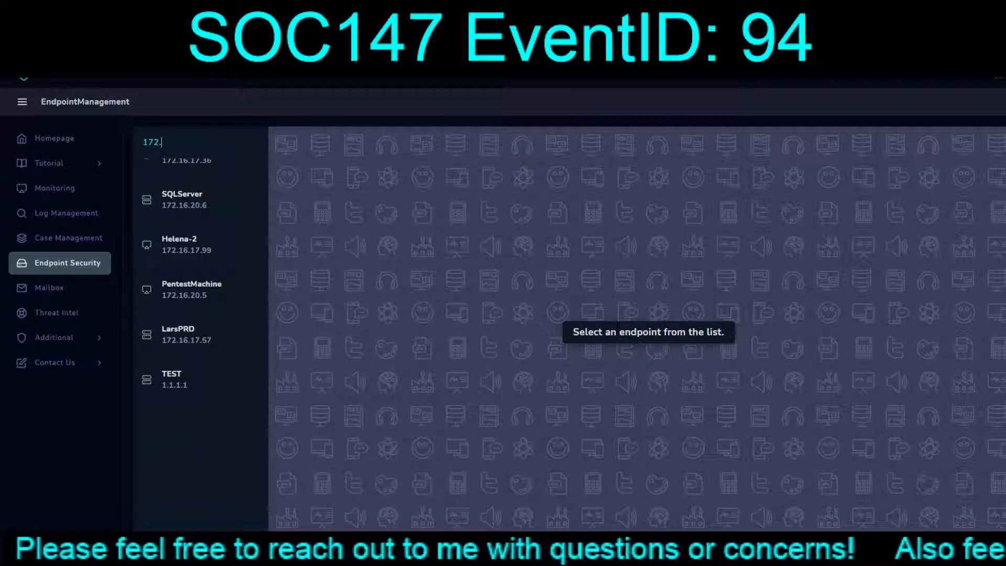
{"action": "type", "text": "16.20."}
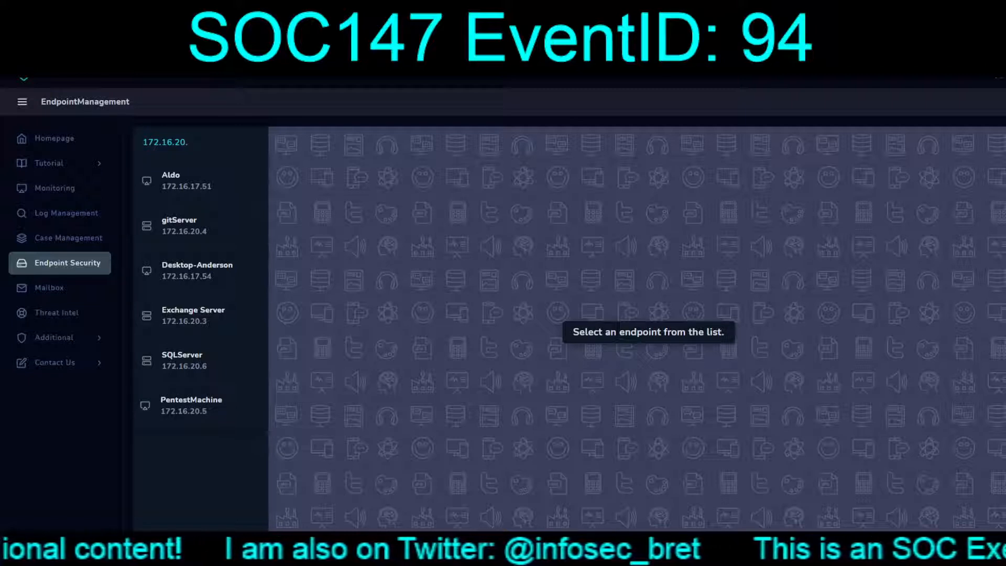
- Open the PentestMachine endpoint and check its command history for the activity at the alert time
{"action": "left_click", "coordinate": [191, 406]}
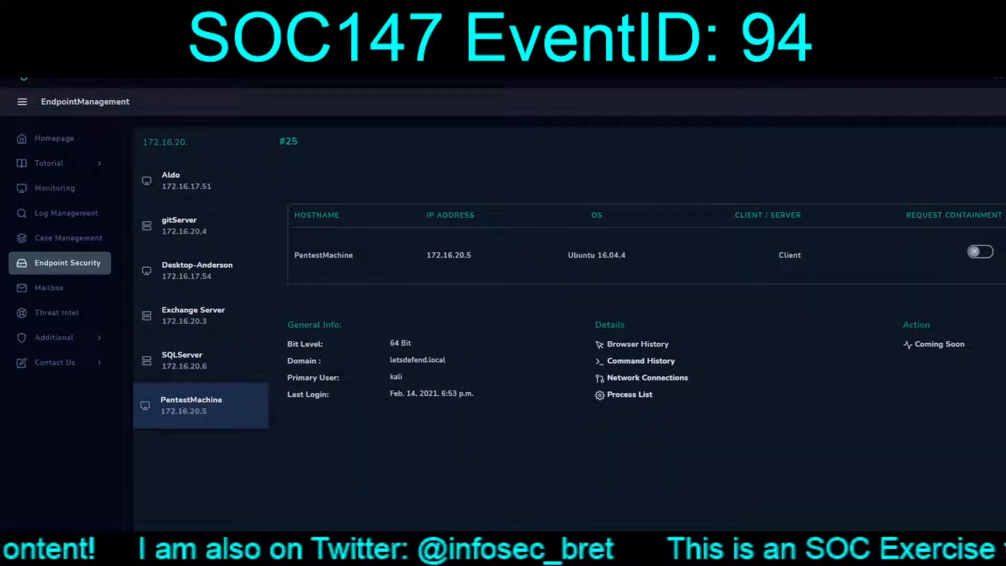
{"action": "left_click", "coordinate": [640, 361]}
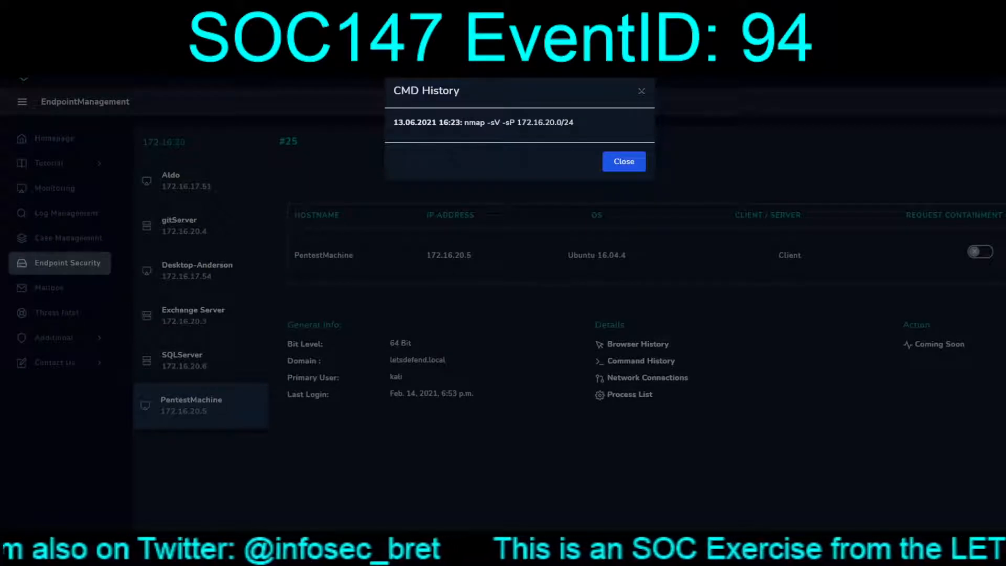
{"action": "left_click_drag", "start_coordinate": [575, 122], "coordinate": [410, 122]}
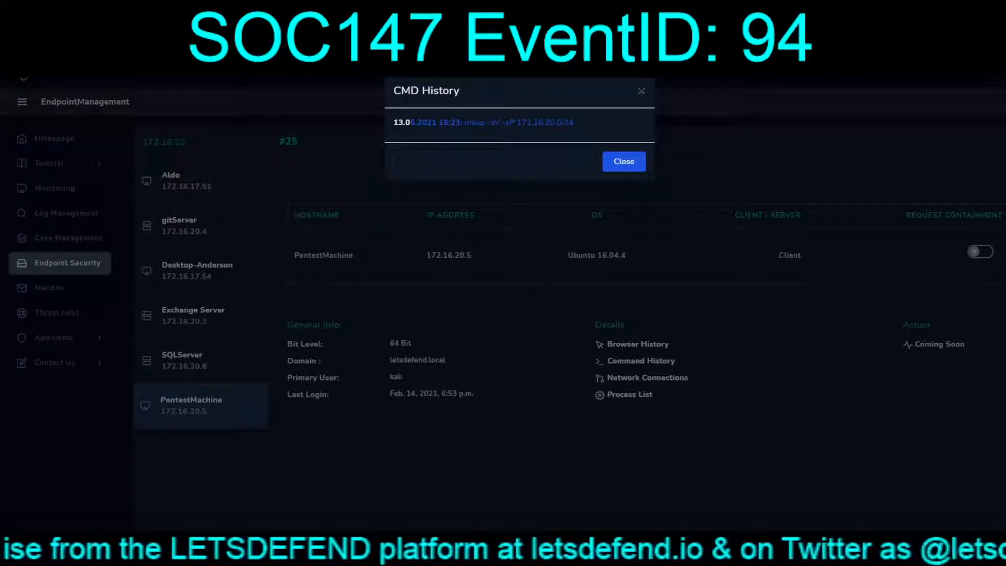
{"action": "left_click", "coordinate": [624, 162]}
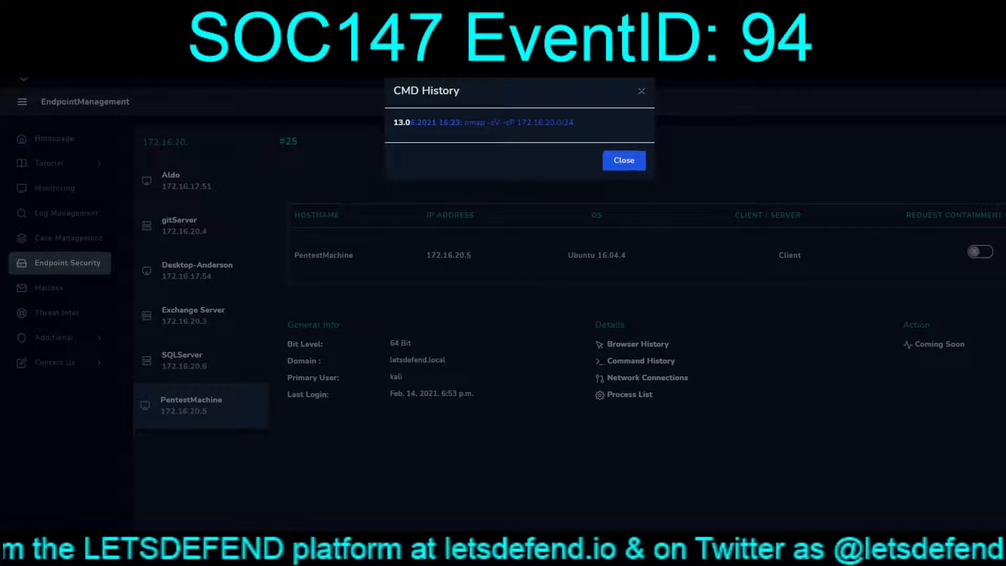
- Review the network connections of PentestMachine, comparing their times and destination addresses with the alert
{"action": "left_click", "coordinate": [647, 378]}
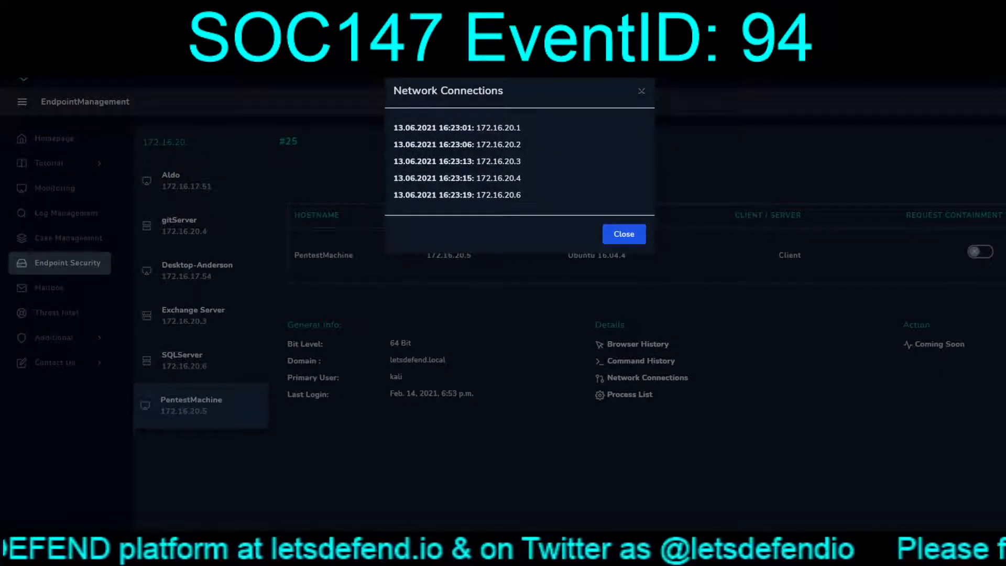
{"action": "left_click_drag", "start_coordinate": [410, 128], "coordinate": [522, 195]}
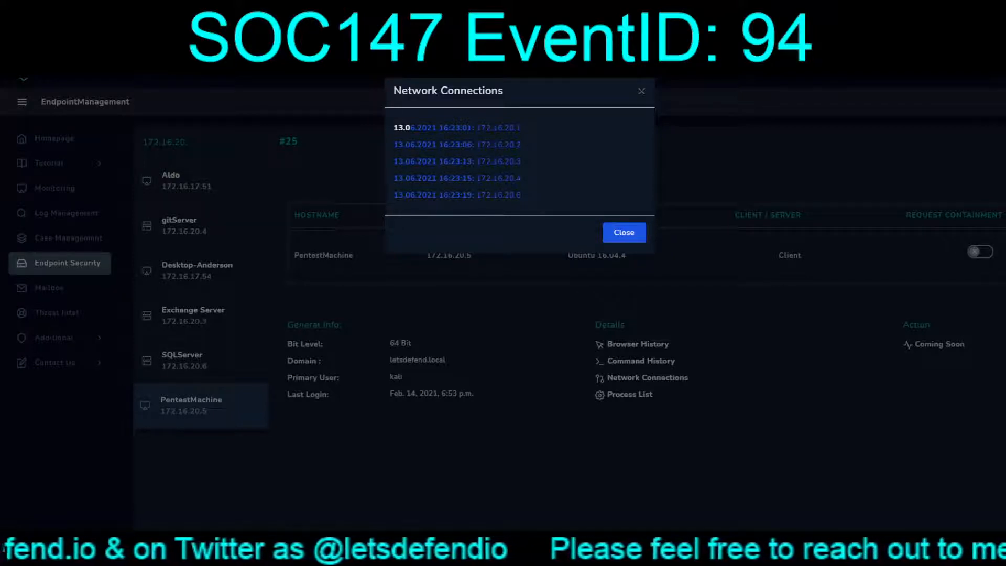
{"action": "left_click", "coordinate": [624, 233]}
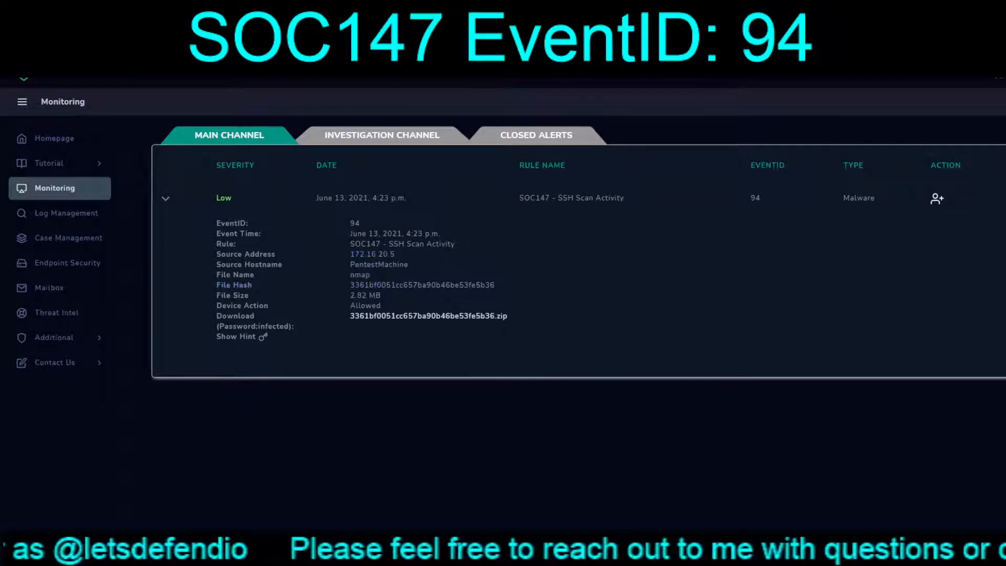
- Look up the alert's file hash on VirusTotal and examine the file's detection results, properties, history and names
{"action": "double_click", "coordinate": [422, 286]}
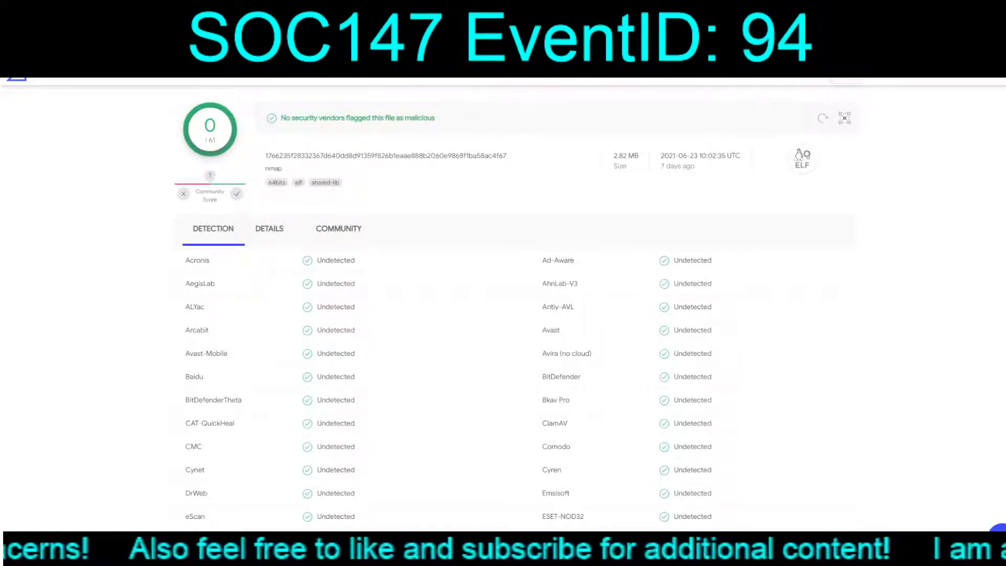
{"action": "left_click", "coordinate": [269, 229]}
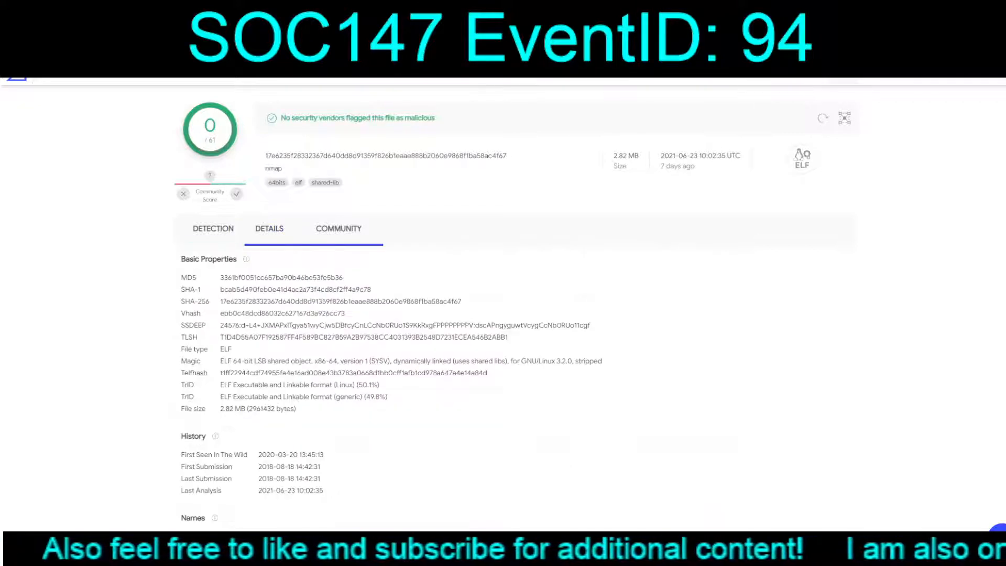
{"action": "scroll", "coordinate": [513, 294], "scroll_direction": "down", "scroll_amount": 5}
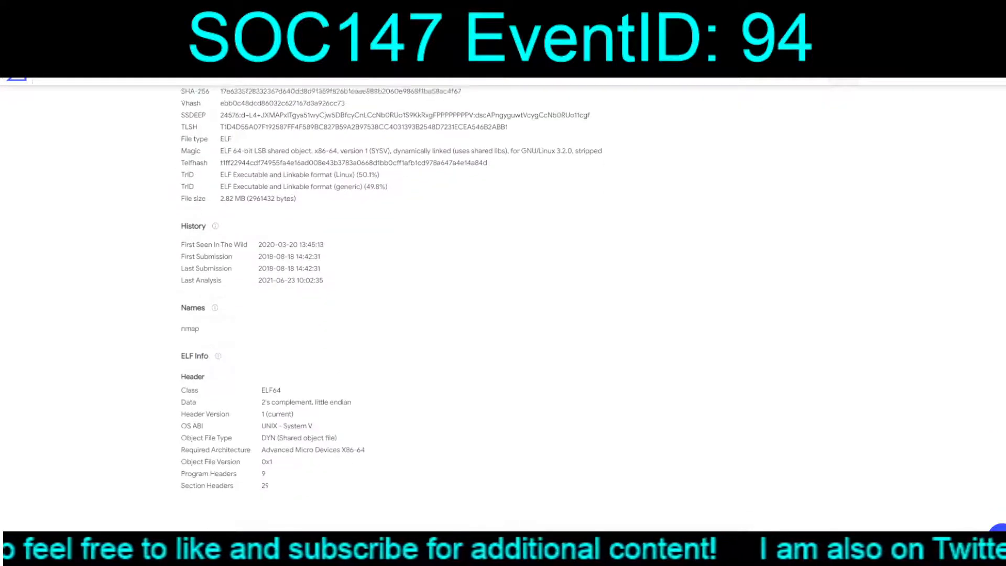
{"action": "scroll", "coordinate": [513, 294], "scroll_direction": "up", "scroll_amount": 5}
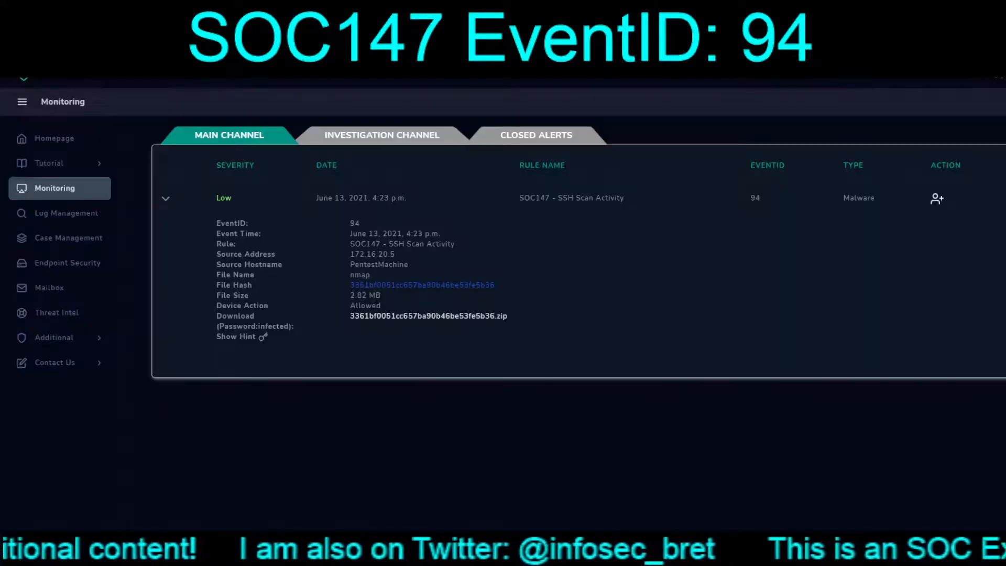
- Take ownership of the EventID 94 alert and create an incident case for it
{"action": "left_click", "coordinate": [937, 198]}
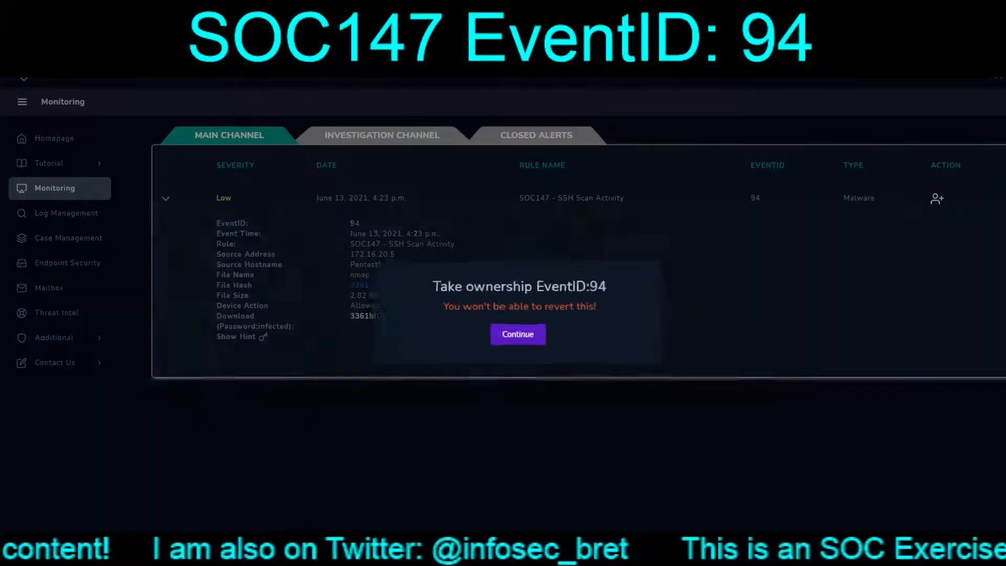
{"action": "left_click", "coordinate": [518, 333]}
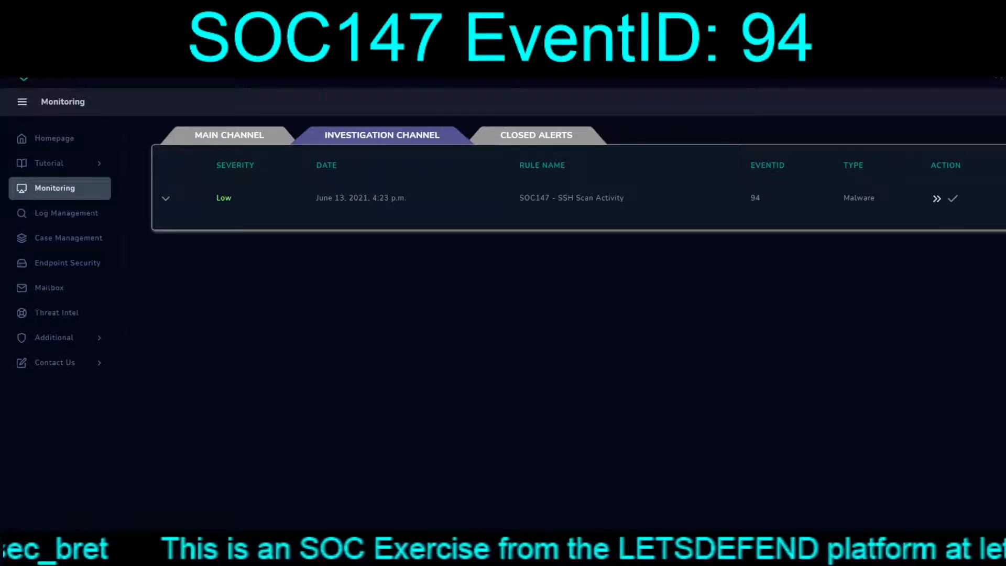
{"action": "left_click", "coordinate": [938, 198]}
{"action": "left_click", "coordinate": [517, 370]}
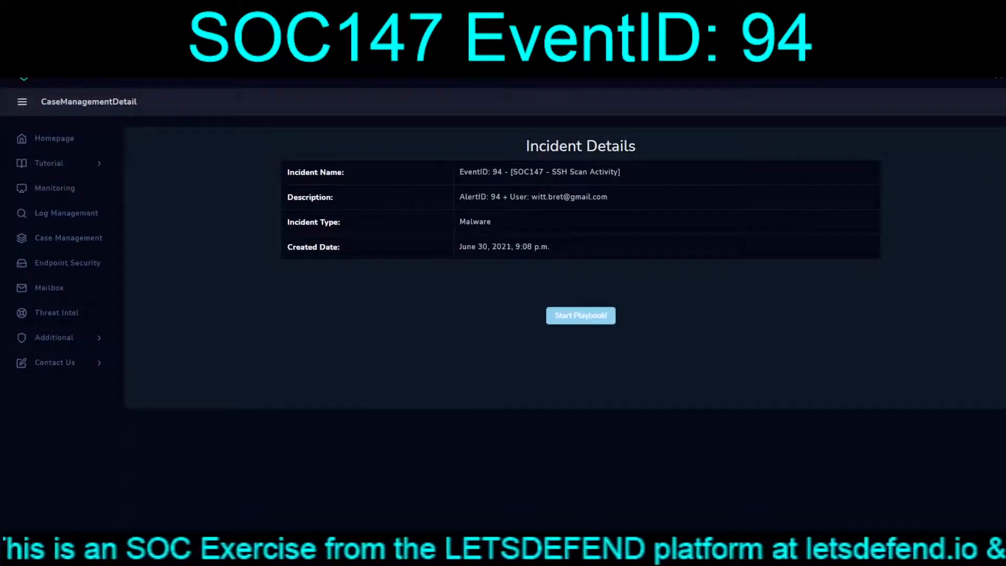
- Start the incident's playbook and define the threat indicator as Other
{"action": "left_click", "coordinate": [581, 315]}
{"action": "left_click", "coordinate": [519, 333]}
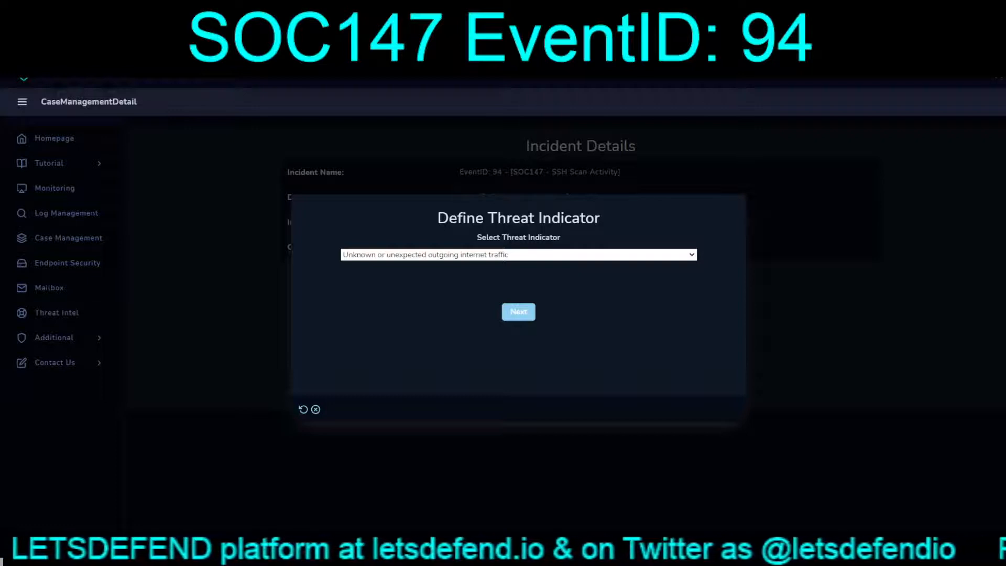
{"action": "left_click", "coordinate": [513, 292]}
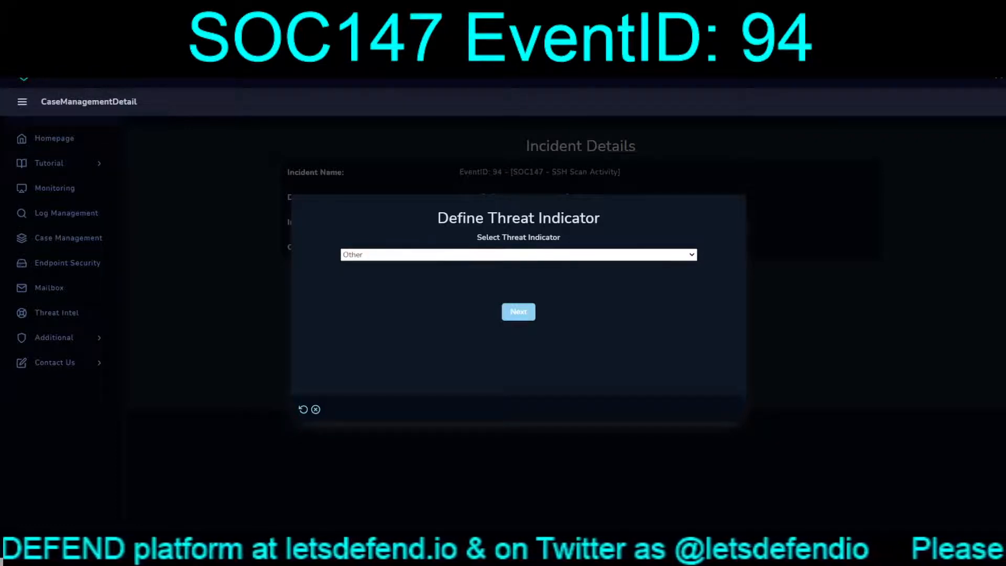
{"action": "left_click", "coordinate": [519, 312]}
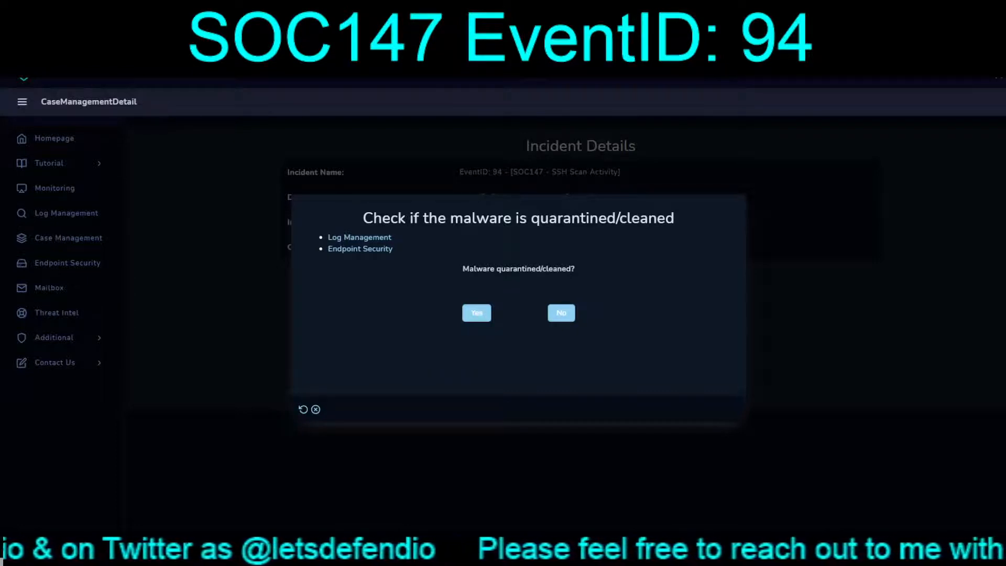
- Answer No to the malware being quarantined/cleaned, rate the file non-malicious, and finish the playbook
{"action": "left_click", "coordinate": [561, 313]}
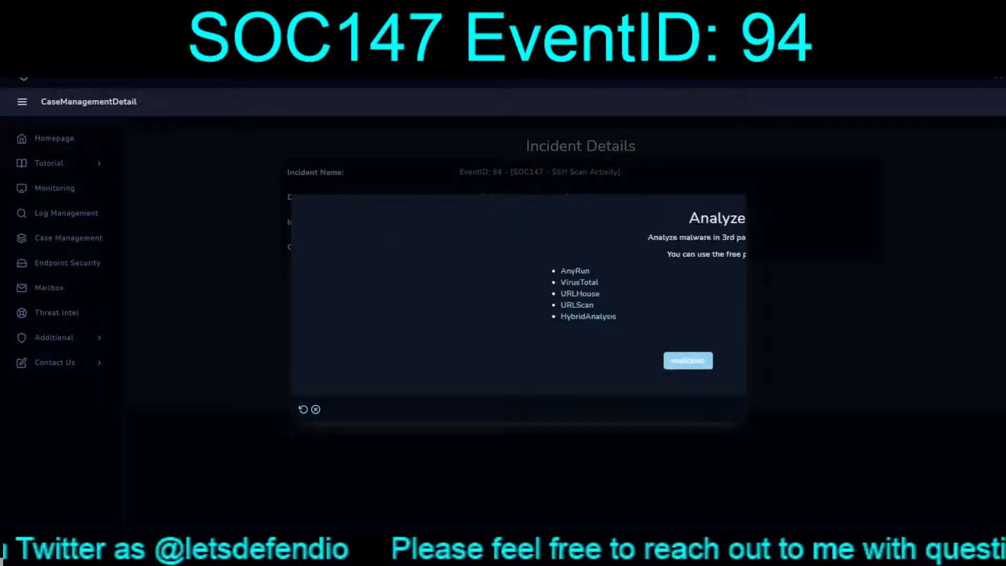
{"action": "left_click", "coordinate": [570, 360]}
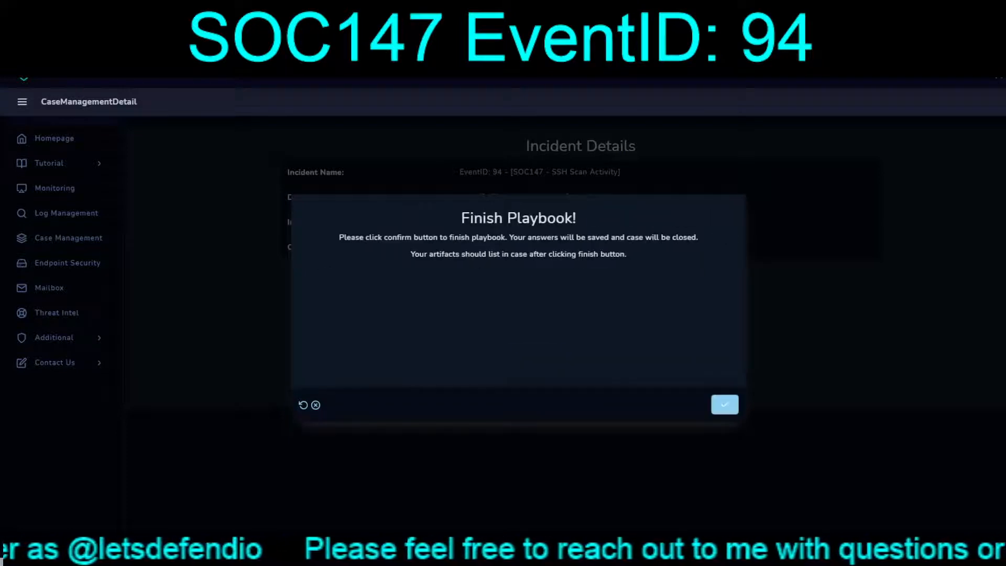
{"action": "left_click", "coordinate": [725, 404]}
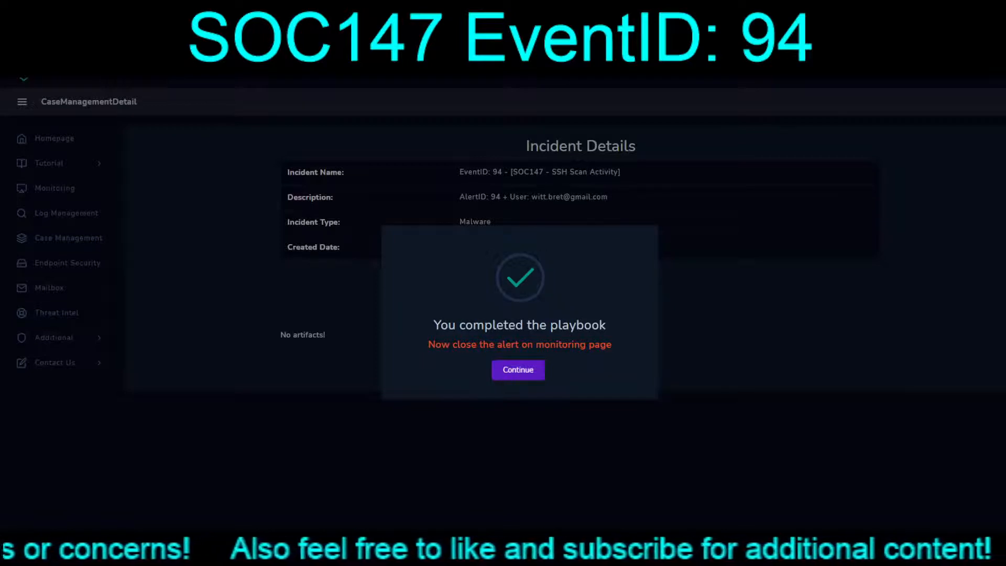
{"action": "left_click", "coordinate": [518, 370]}
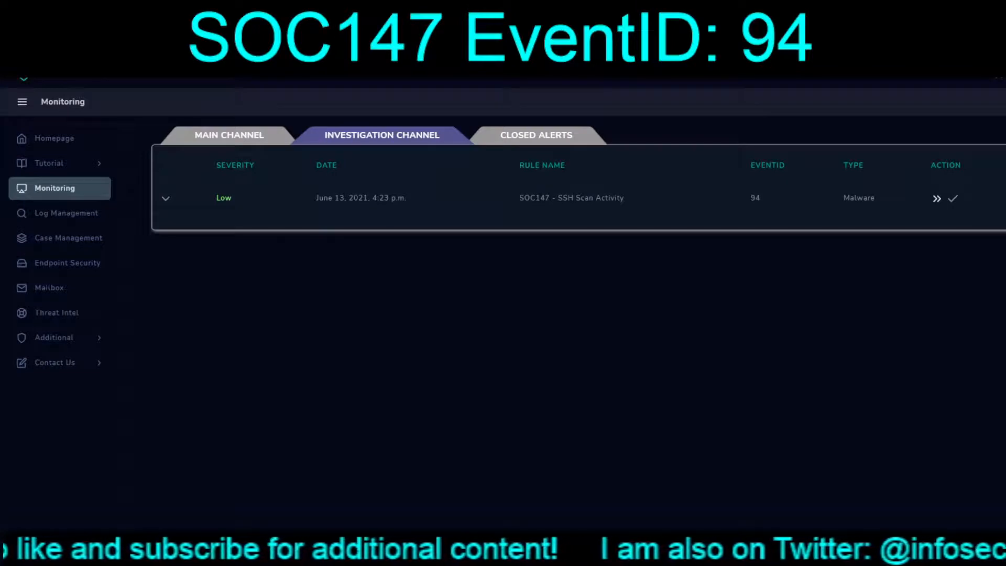
- Set the EventID 94 alert to be closed as False Positive and begin its note with "Legit nmap useage from the pentester"
{"action": "left_click", "coordinate": [953, 198]}
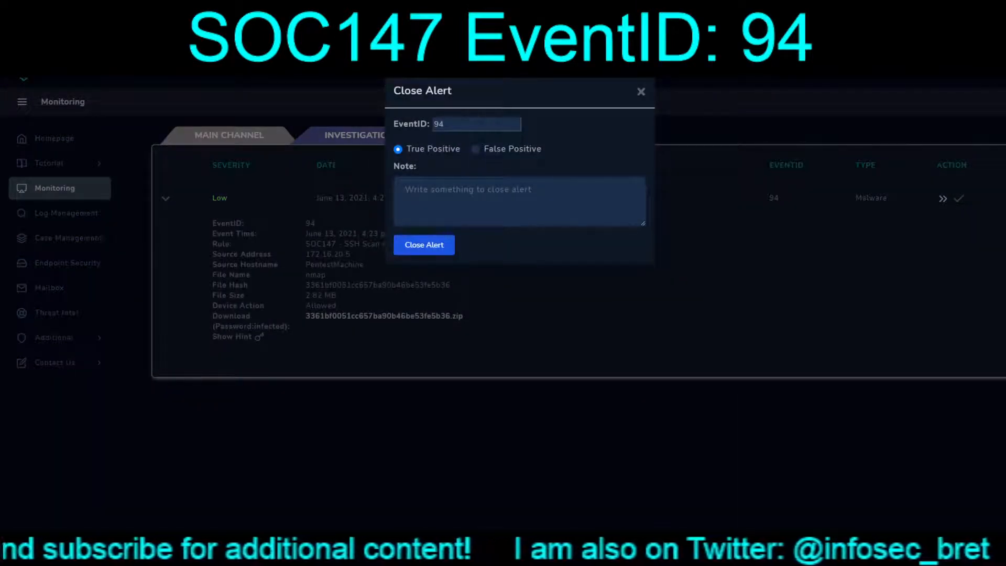
{"action": "left_click", "coordinate": [476, 149]}
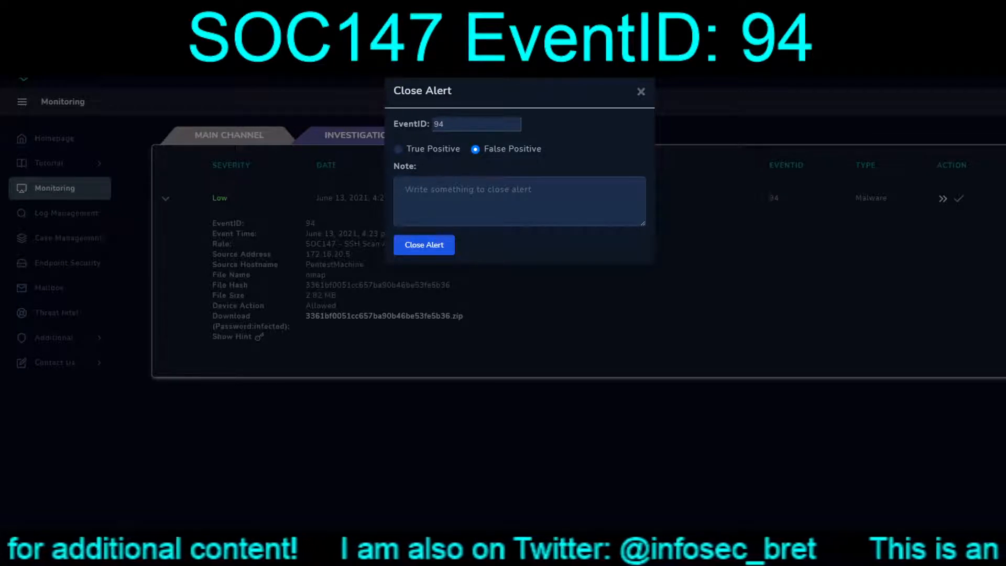
{"action": "type", "text": "Legit "}
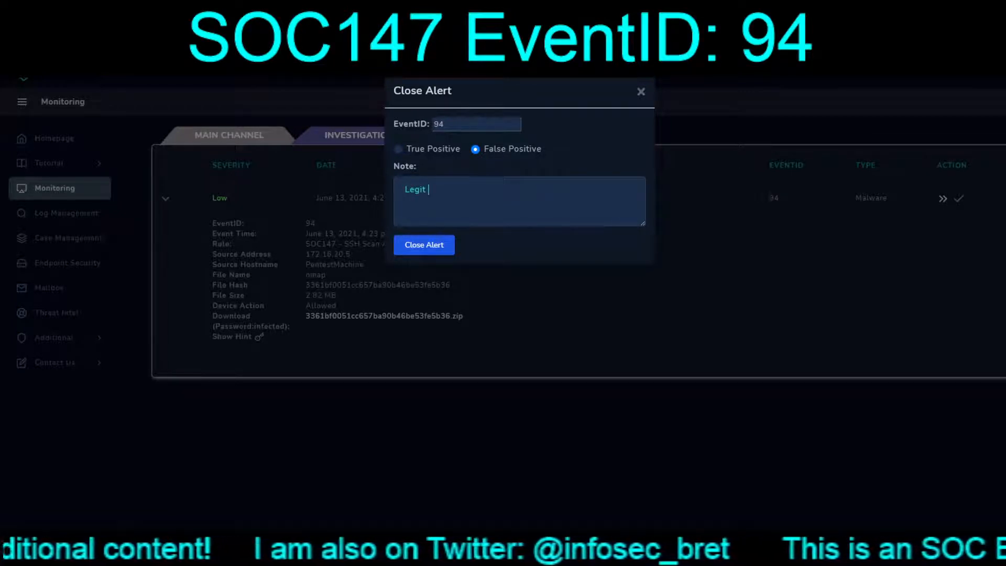
{"action": "type", "text": "nmap useage "}
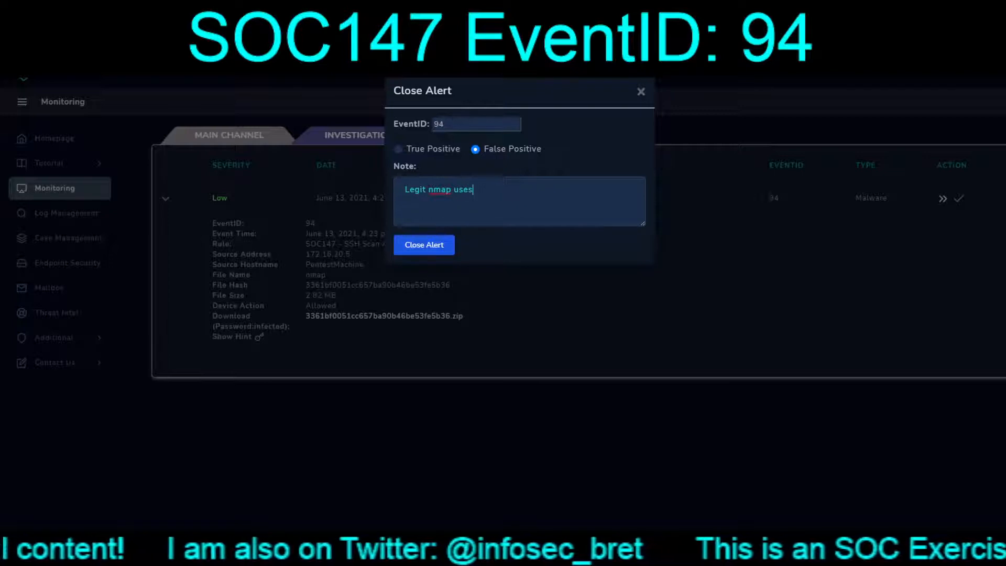
{"action": "type", "text": "fro"}
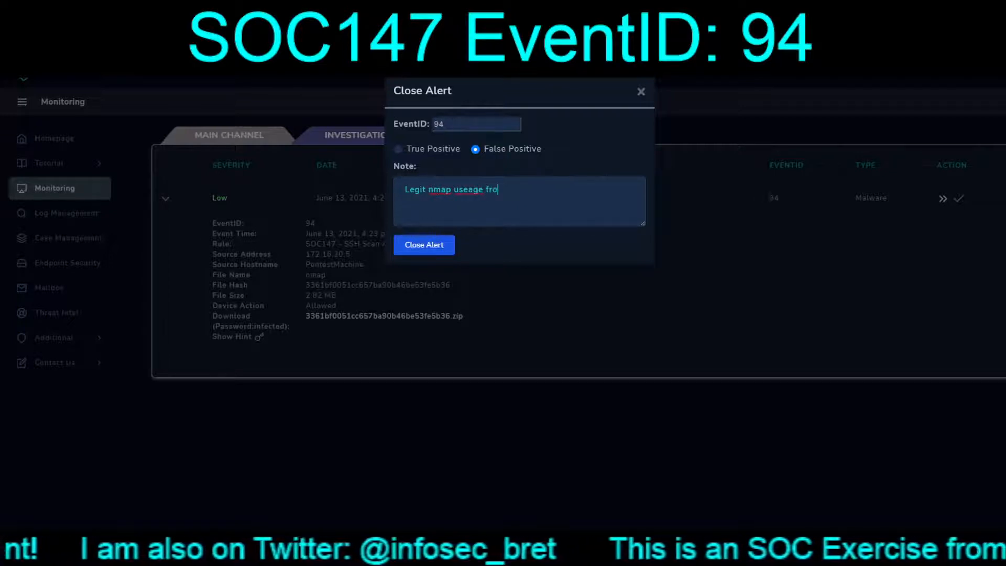
{"action": "type", "text": "m the"}
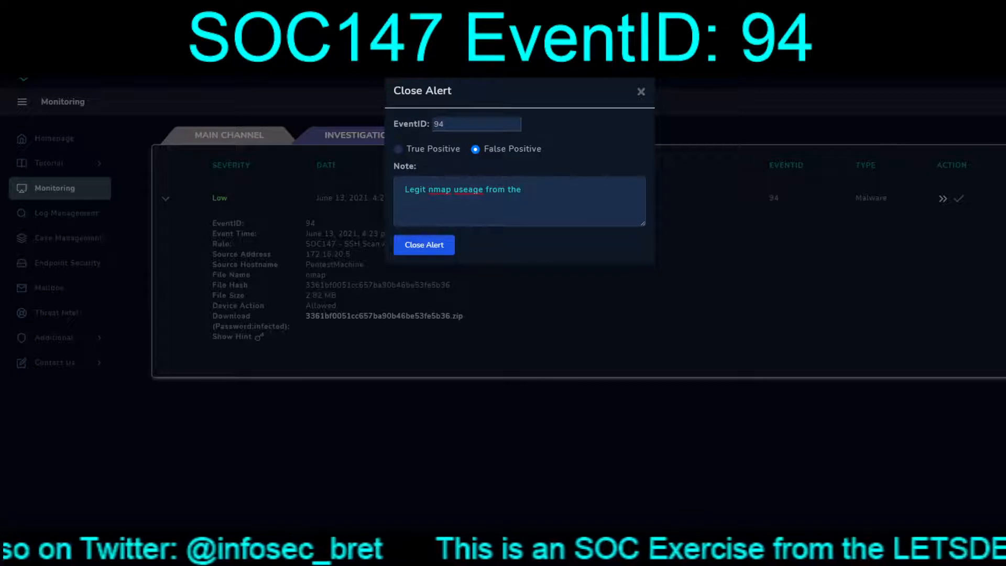
{"action": "type", "text": " pentester"}
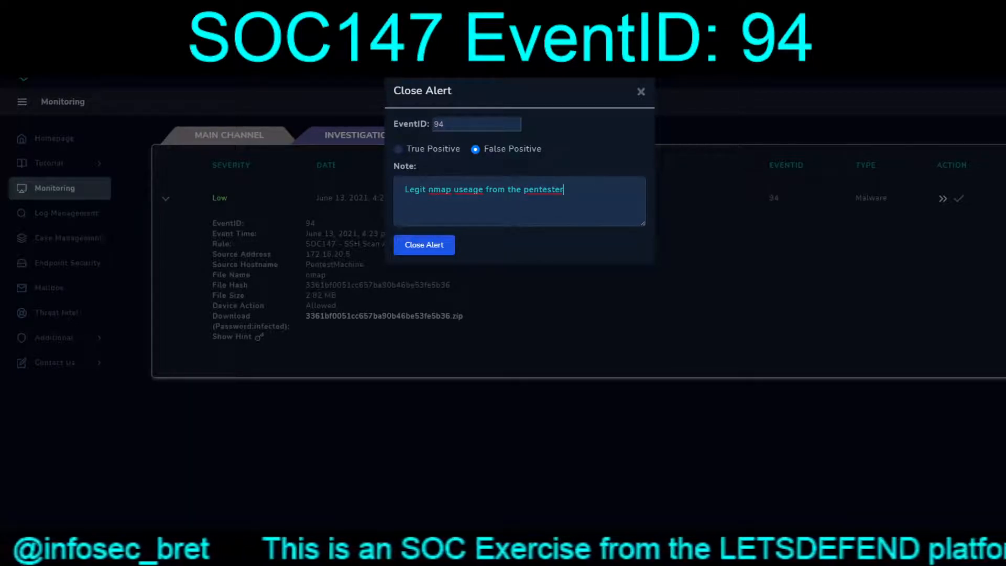
- Continue the closing note with the opening parenthetical text "(emailed notice was sent before the scan"
{"action": "type", "text": " ("}
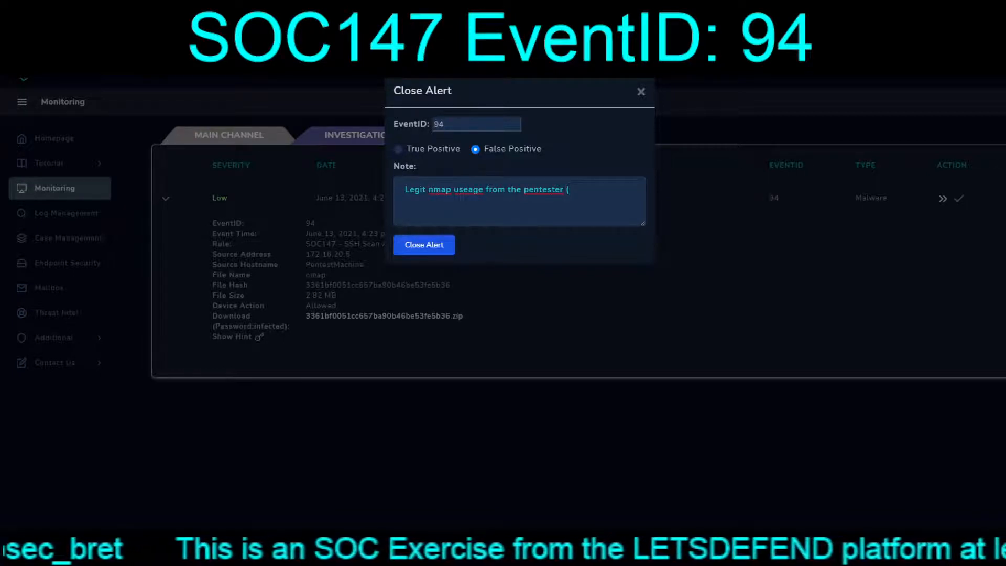
{"action": "type", "text": "email"}
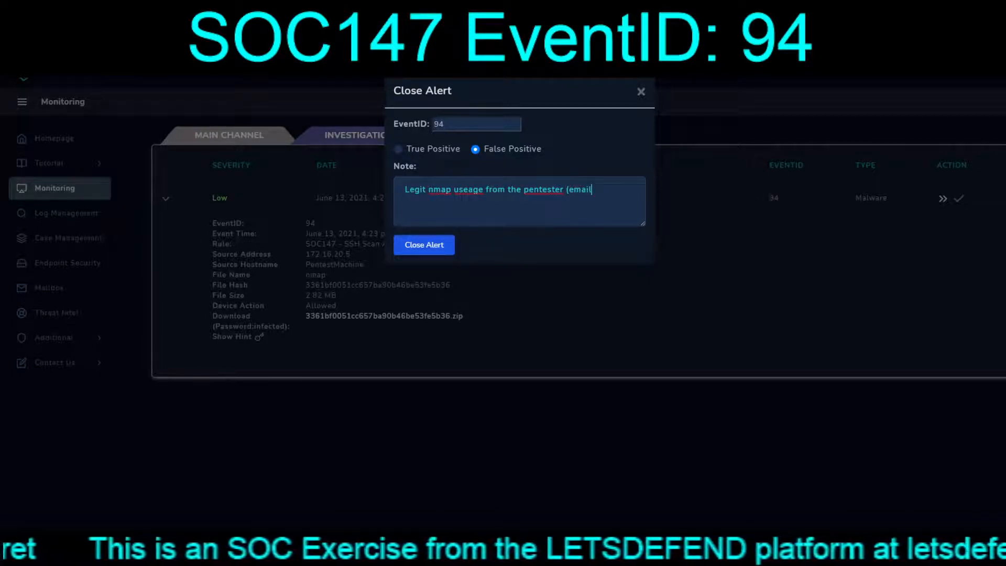
{"action": "type", "text": "ed notice"}
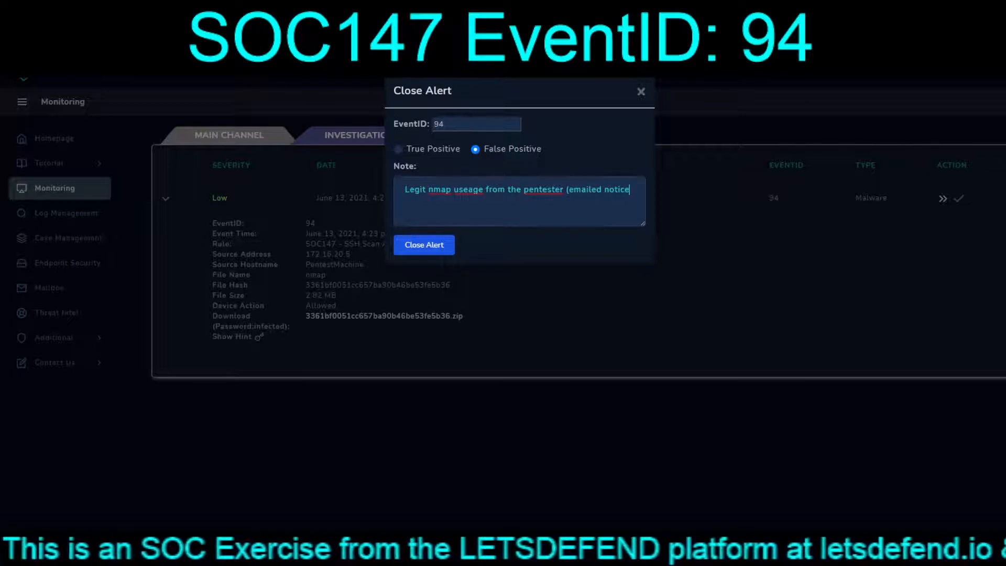
{"action": "type", "text": " was sent bef"}
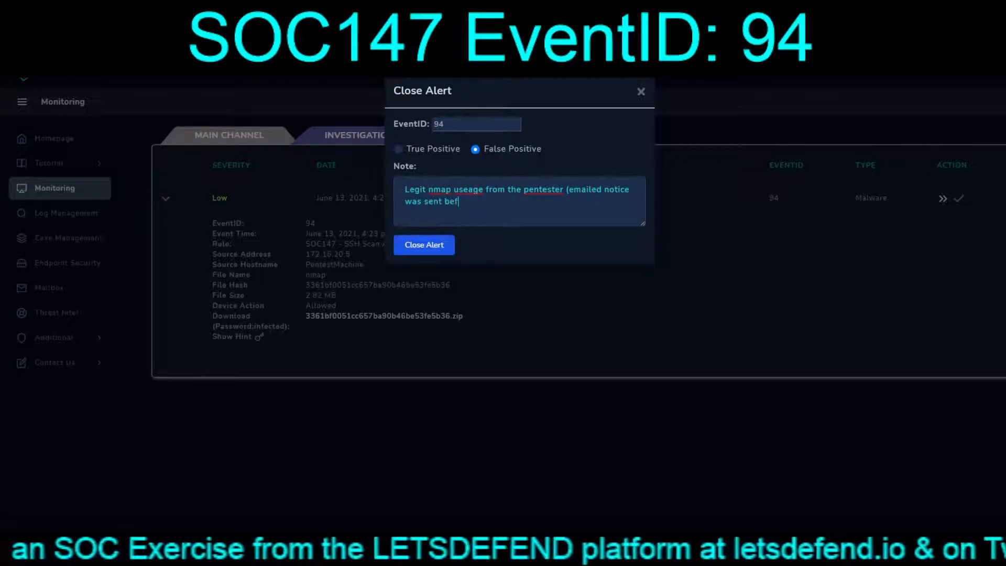
{"action": "type", "text": "ore the scan "}
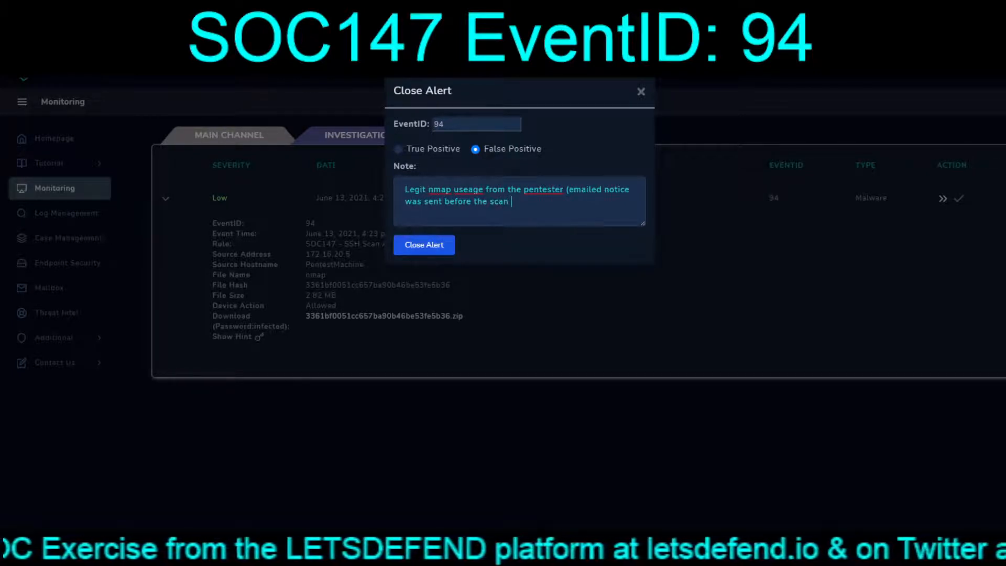
- Extend the note's parenthetical with "denoting 06-13-2021 and after 1200 local time"
{"action": "type", "text": "marki"}
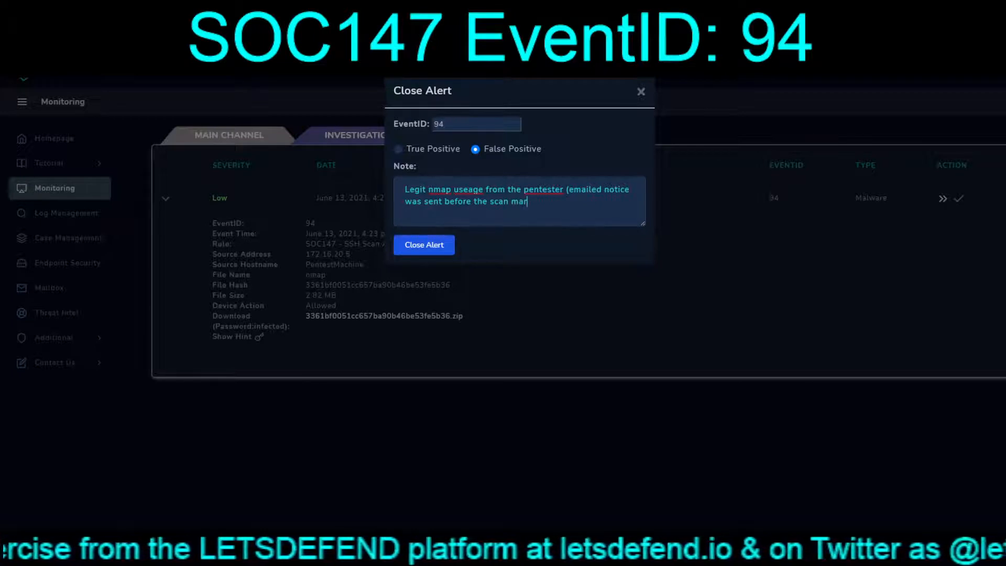
{"action": "key", "text": "BackSpace"}
{"action": "key", "text": "BackSpace"}
{"action": "key", "text": "BackSpace"}
{"action": "key", "text": "BackSpace"}
{"action": "key", "text": "BackSpace"}
{"action": "type", "text": "d"}
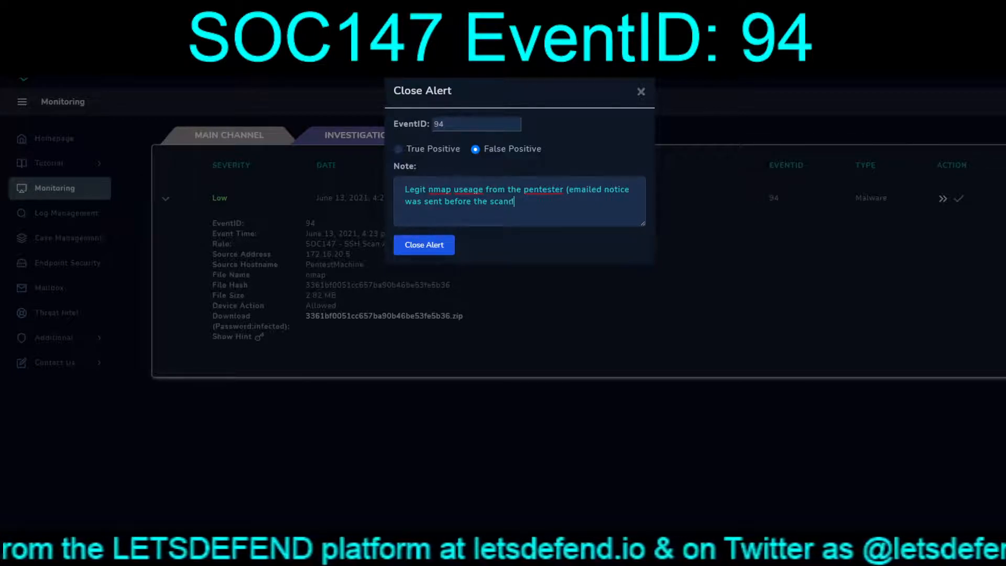
{"action": "type", "text": "enoti"}
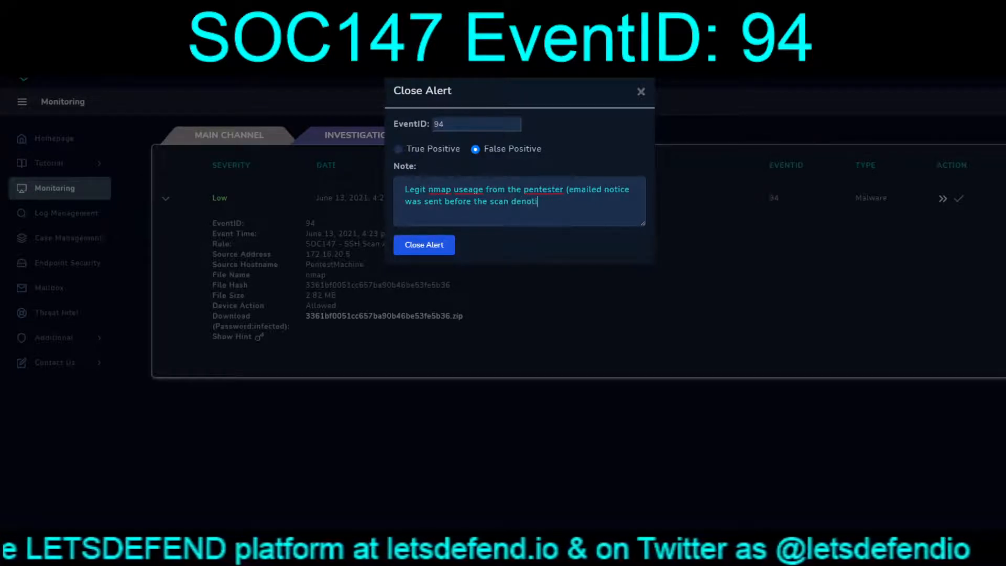
{"action": "type", "text": "ng 06-"}
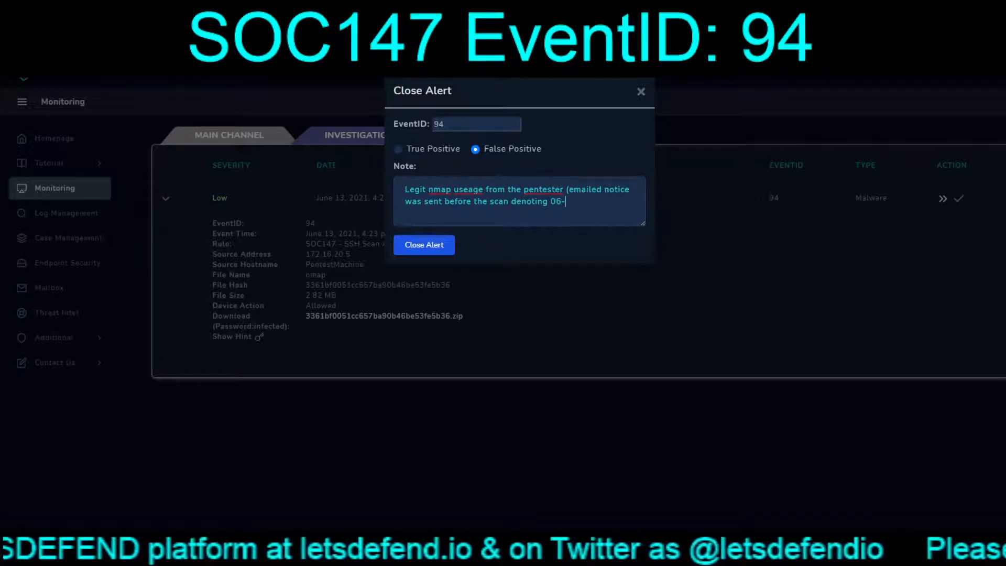
{"action": "type", "text": "13-2021"}
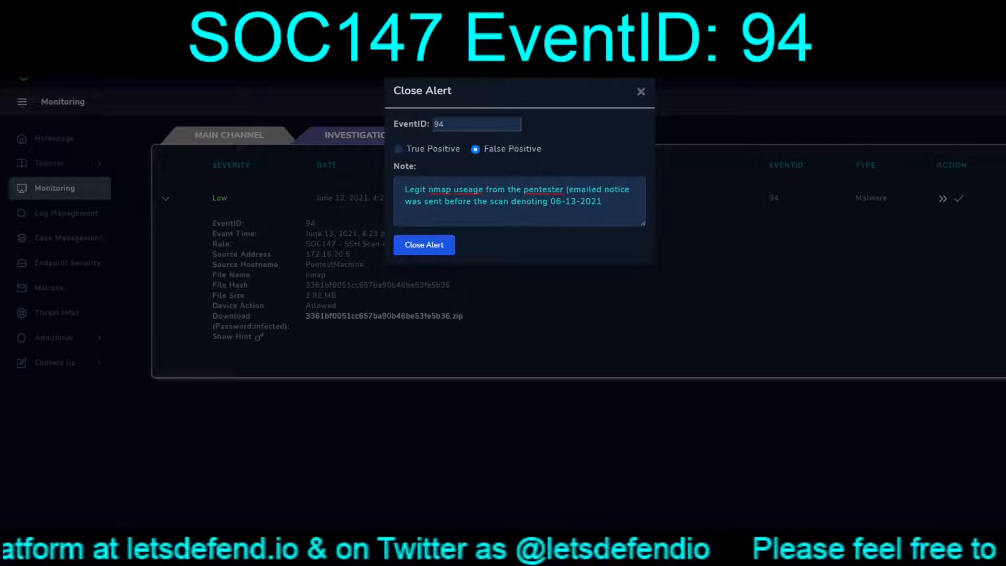
{"action": "type", "text": "and after "}
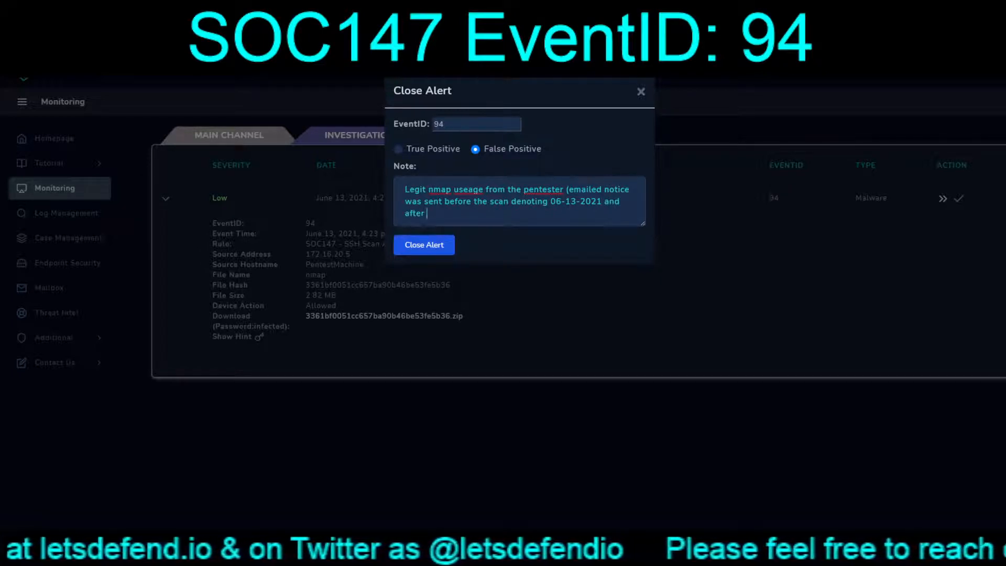
{"action": "type", "text": "1200 local time"}
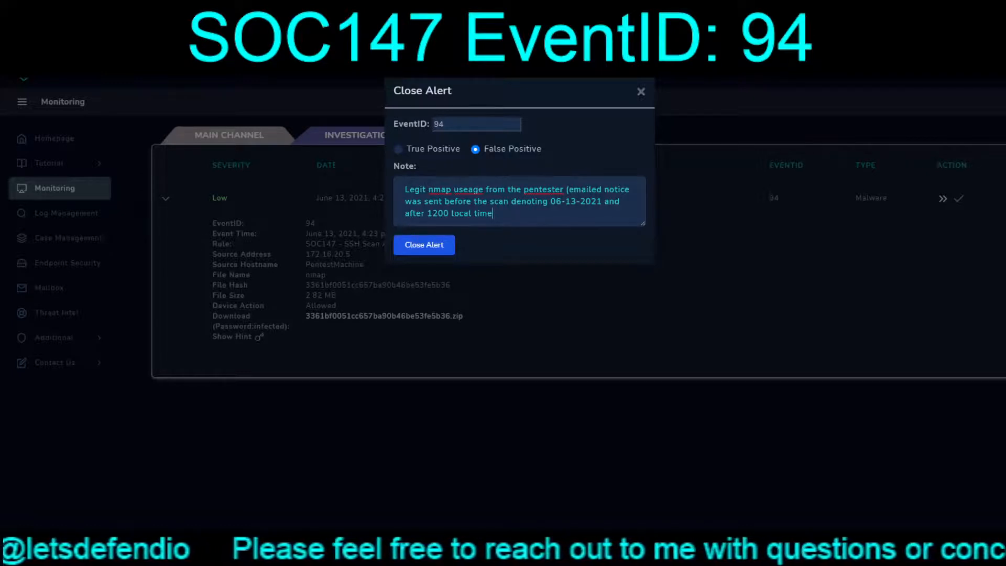
- Finish the note's parenthetical with ", the use of nmap to scan 172.16.20.0/24)."
{"action": "type", "text": ", the use"}
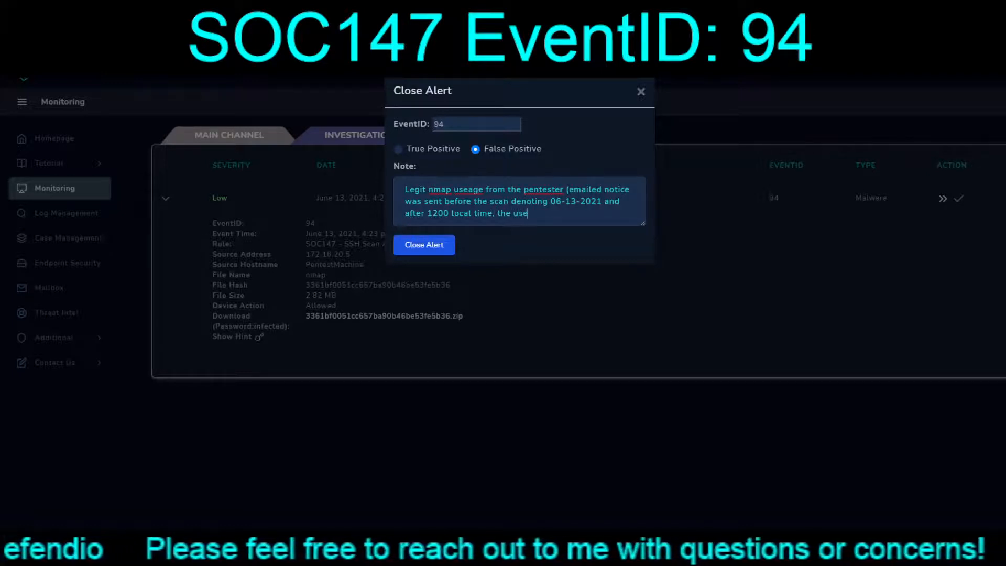
{"action": "type", "text": " of nmap to "}
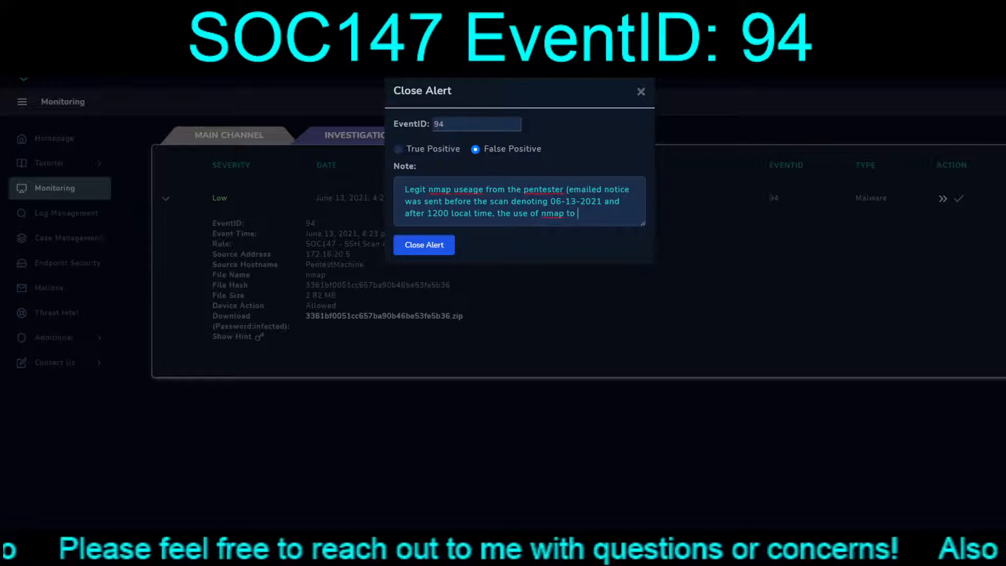
{"action": "type", "text": "scan 1"}
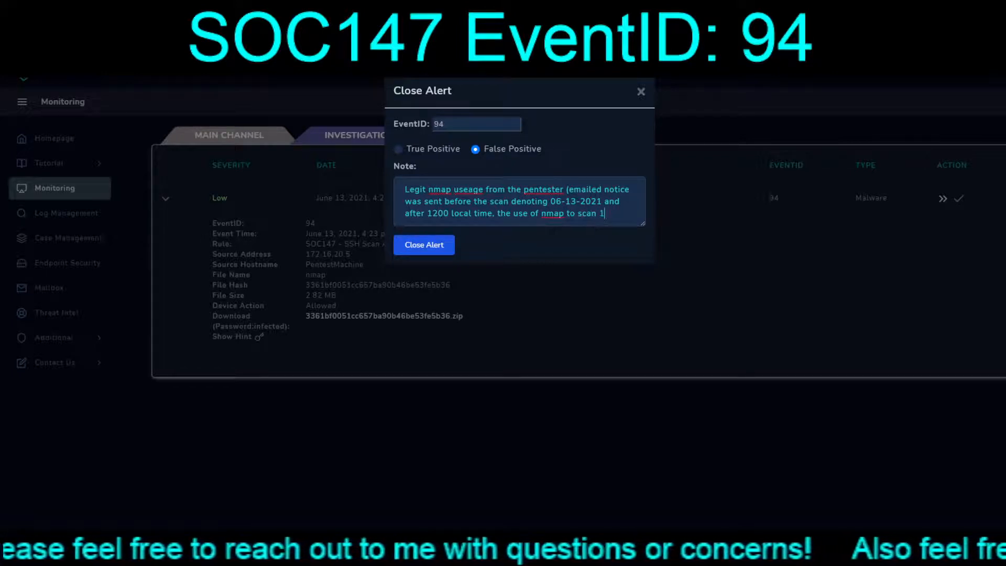
{"action": "type", "text": "72.16.20.0/24"}
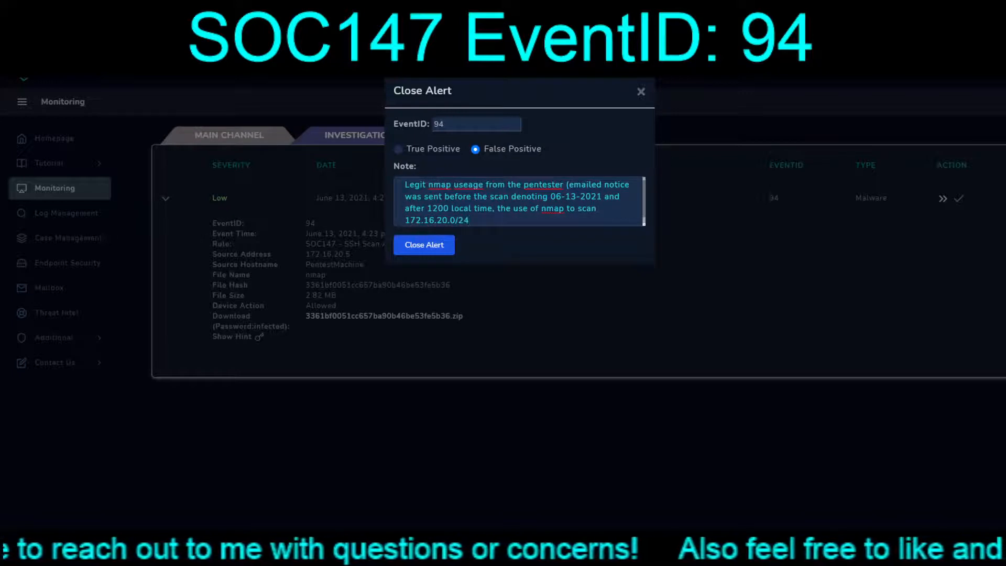
{"action": "type", "text": ")"}
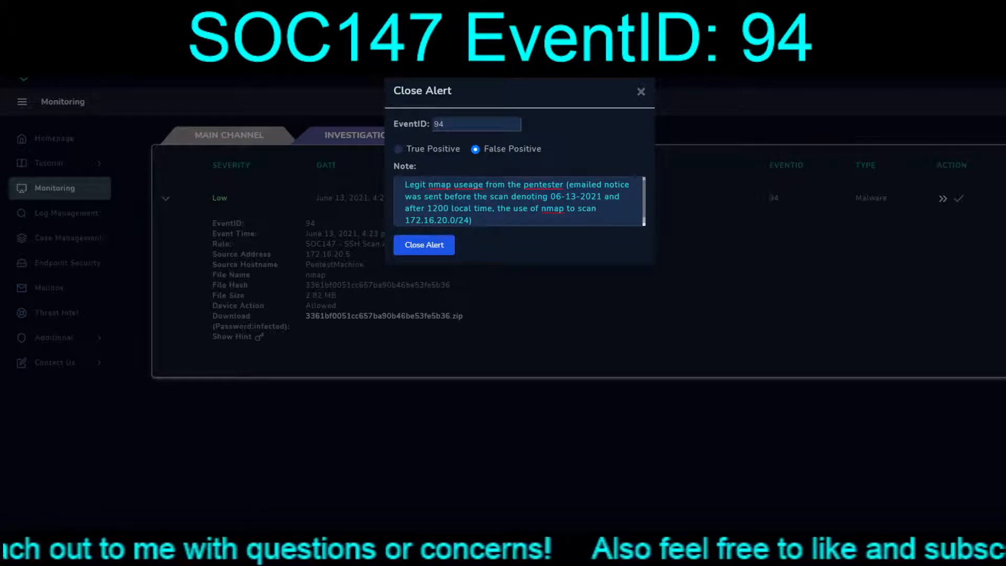
{"action": "type", "text": ". "}
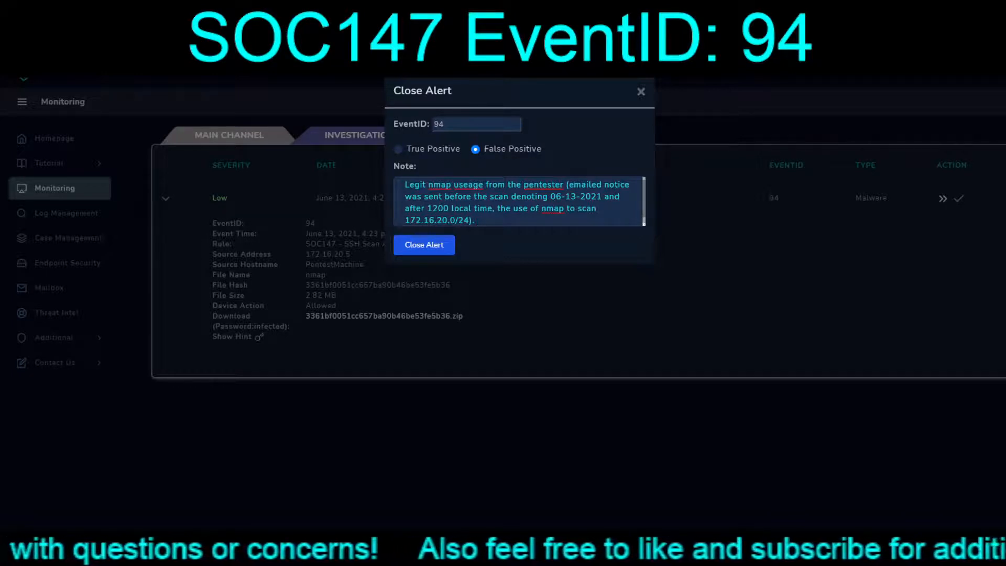
- Add the sentence "System command log verifies nmap use." to the end of the closing note
{"action": "type", "text": "System"}
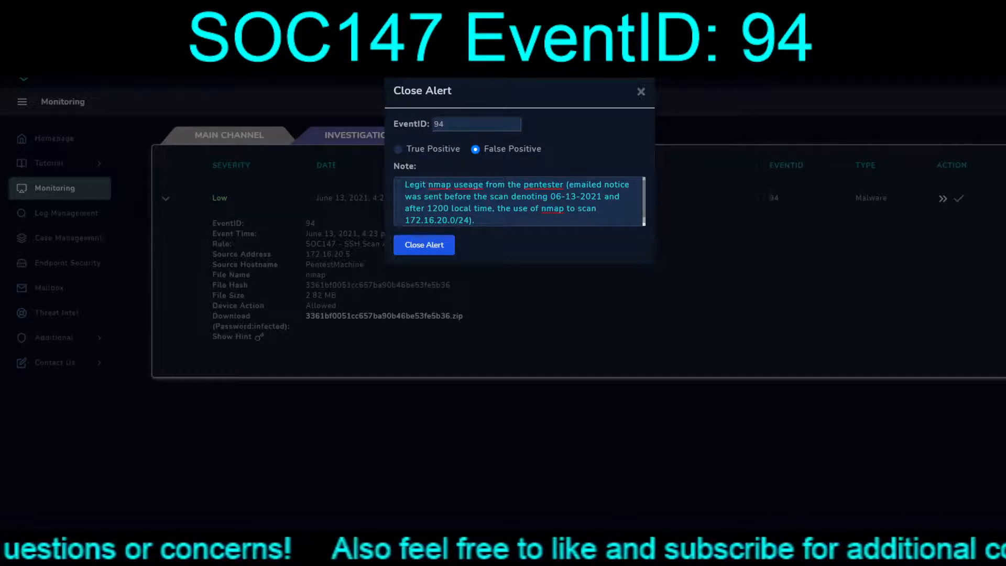
{"action": "type", "text": " comman"}
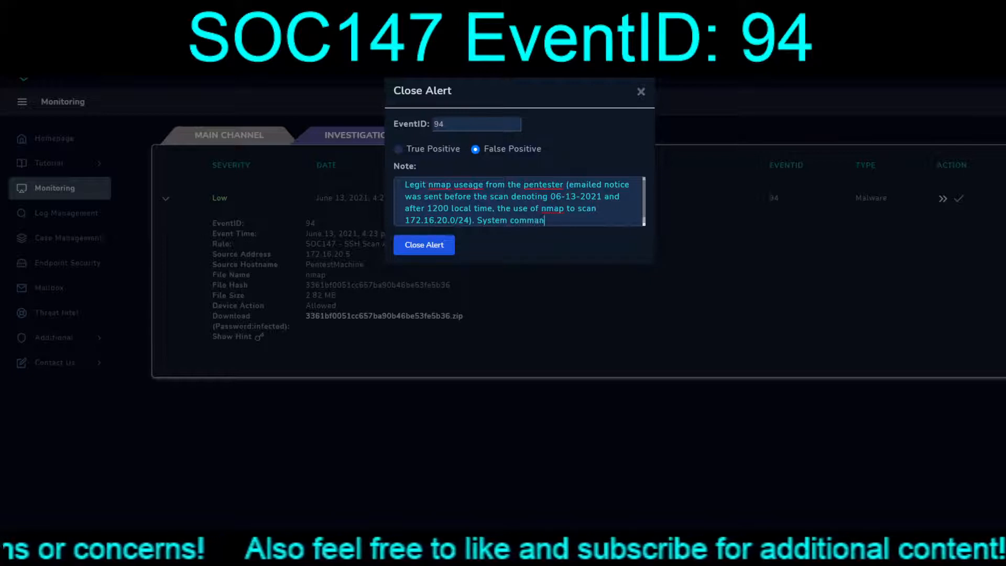
{"action": "type", "text": "d log verfi"}
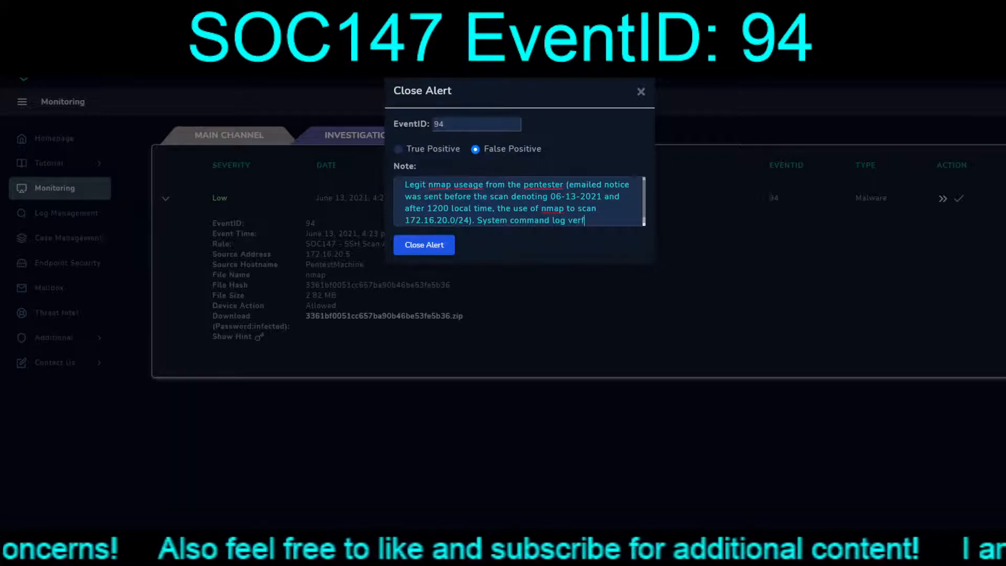
{"action": "key", "text": "BackSpace"}
{"action": "key", "text": "BackSpace"}
{"action": "type", "text": "ifies"}
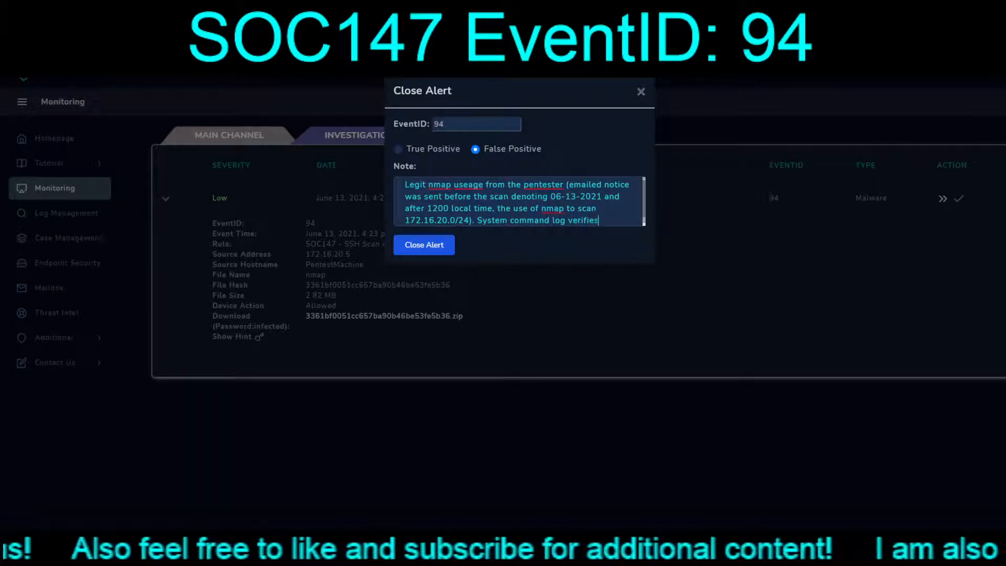
{"action": "type", "text": " nmap use."}
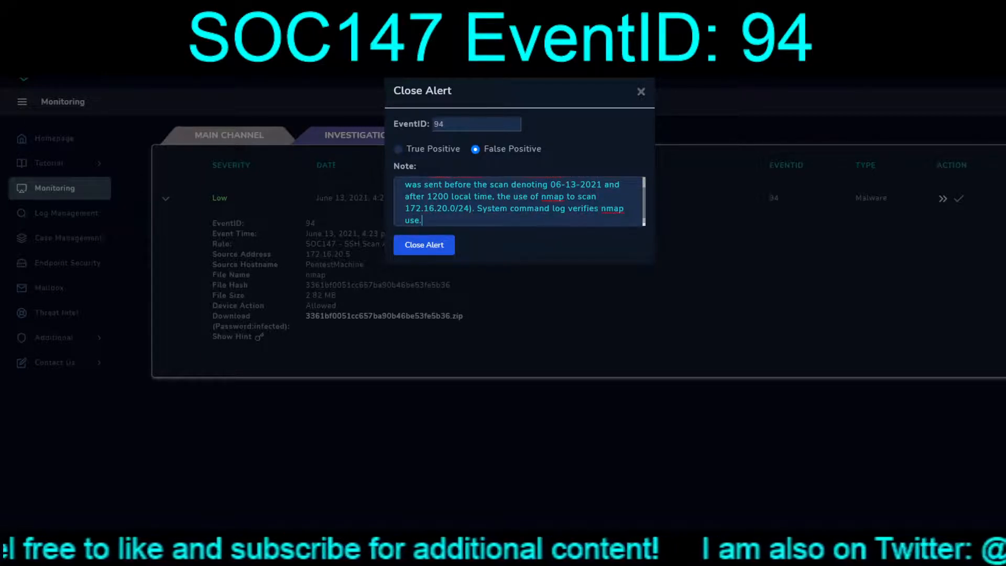
- Correct the misspelled "useage" to "usage" in the note and submit the alert closure
{"action": "scroll", "coordinate": [519, 202], "scroll_direction": "up", "scroll_amount": 2}
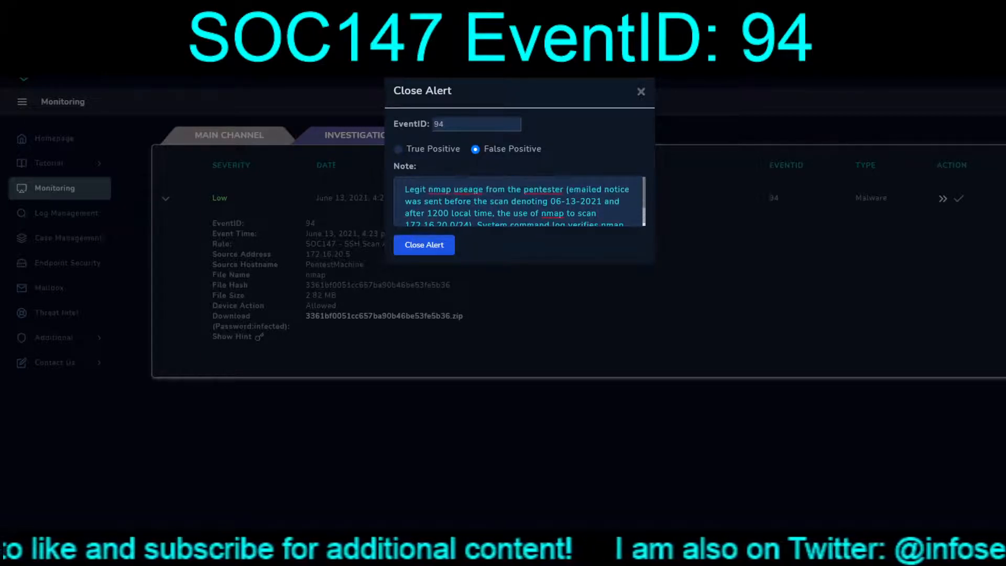
{"action": "double_click", "coordinate": [468, 189]}
{"action": "type", "text": "usage"}
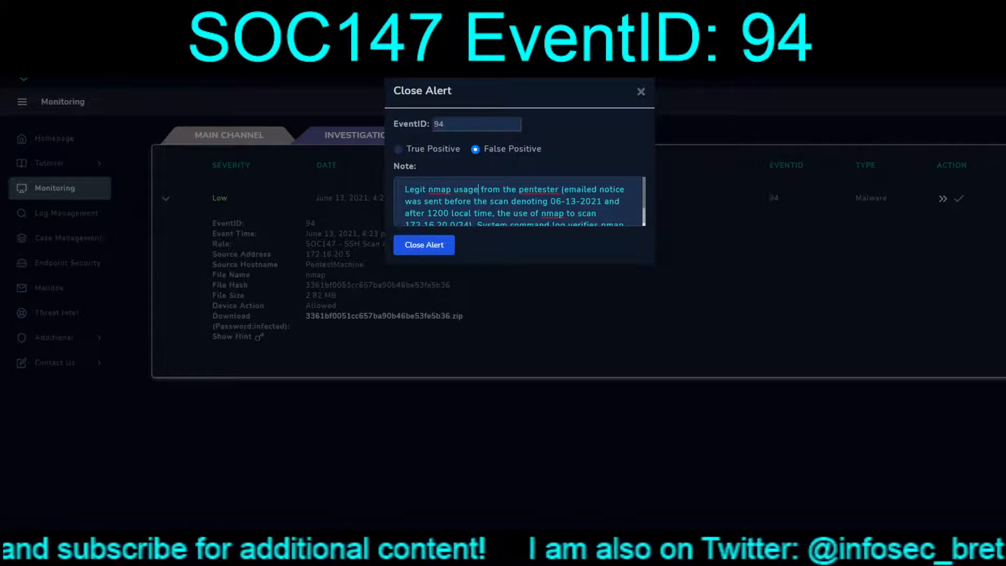
{"action": "double_click", "coordinate": [538, 189]}
{"action": "left_click", "coordinate": [523, 213]}
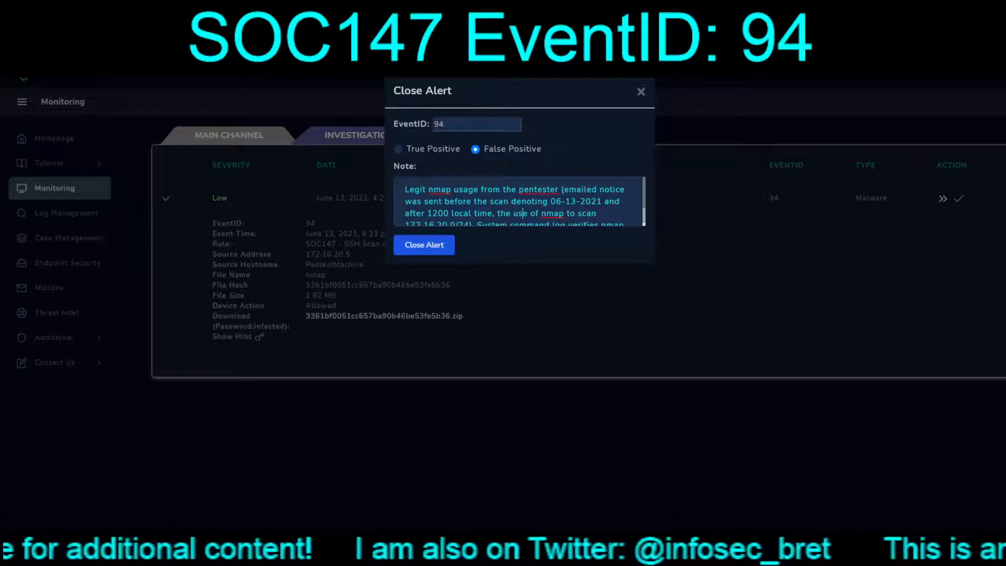
{"action": "left_click", "coordinate": [424, 245]}
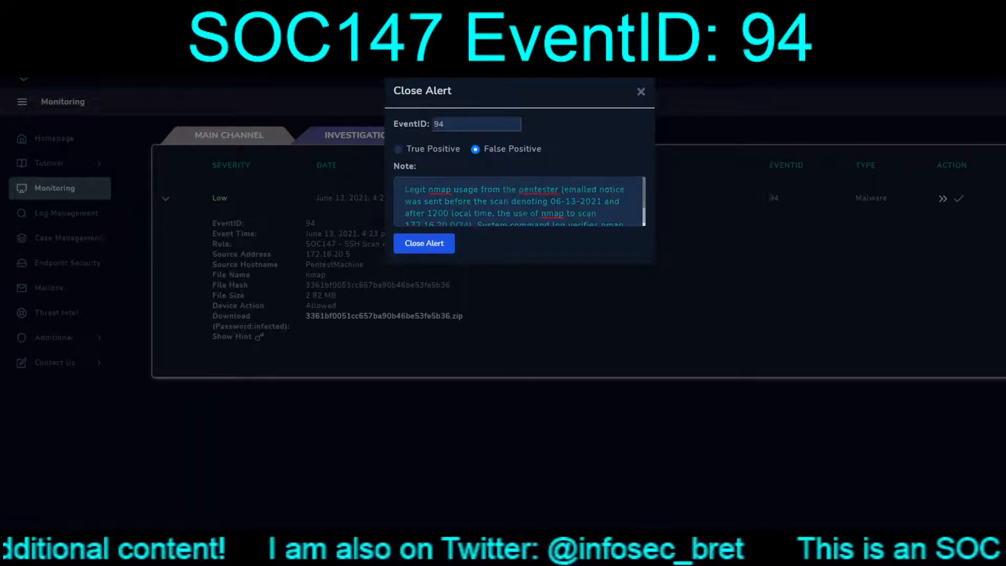